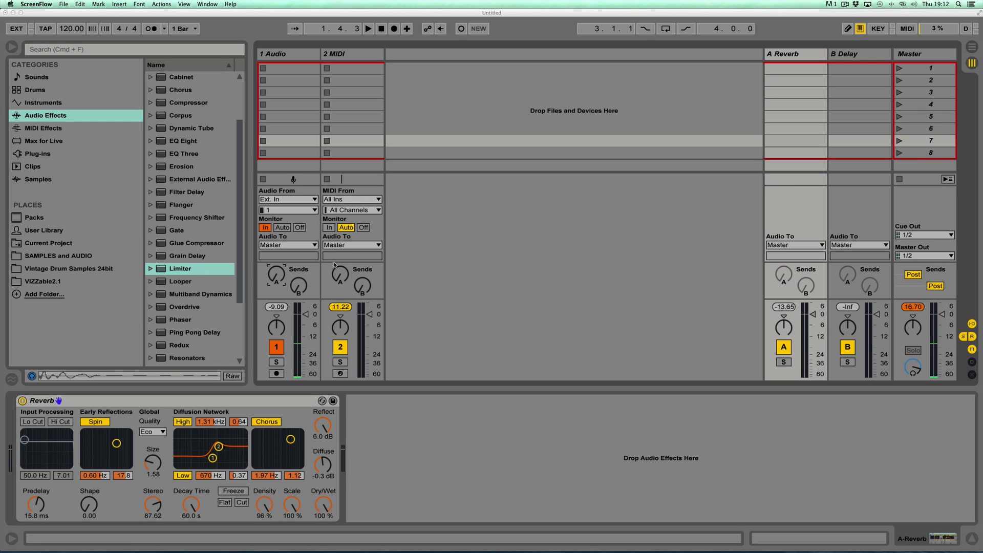
Raise track 1's Send A, set the Reverb Stereo to 96.19, and minimize Live
left_click_drag(276, 279, 276, 256)
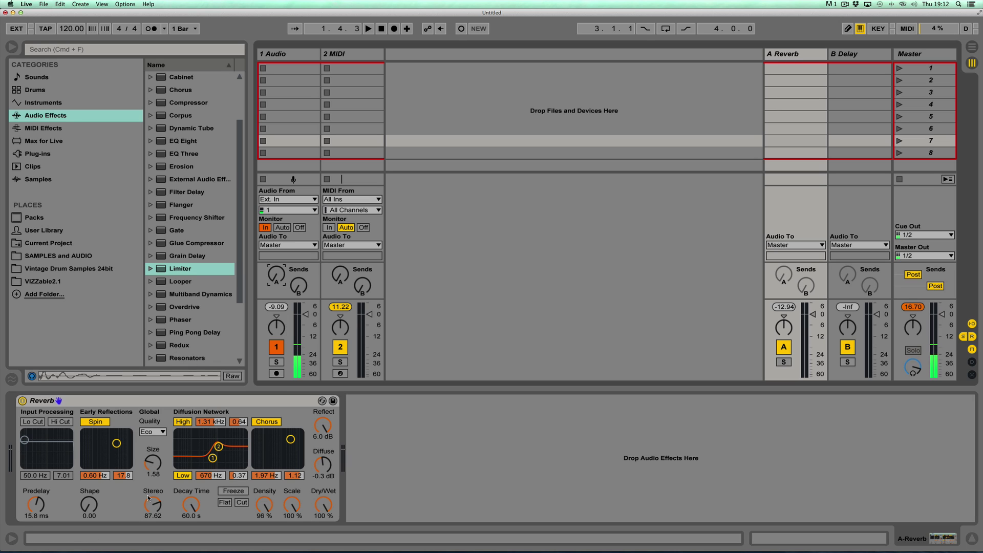
left_click_drag(149, 507, 149, 492)
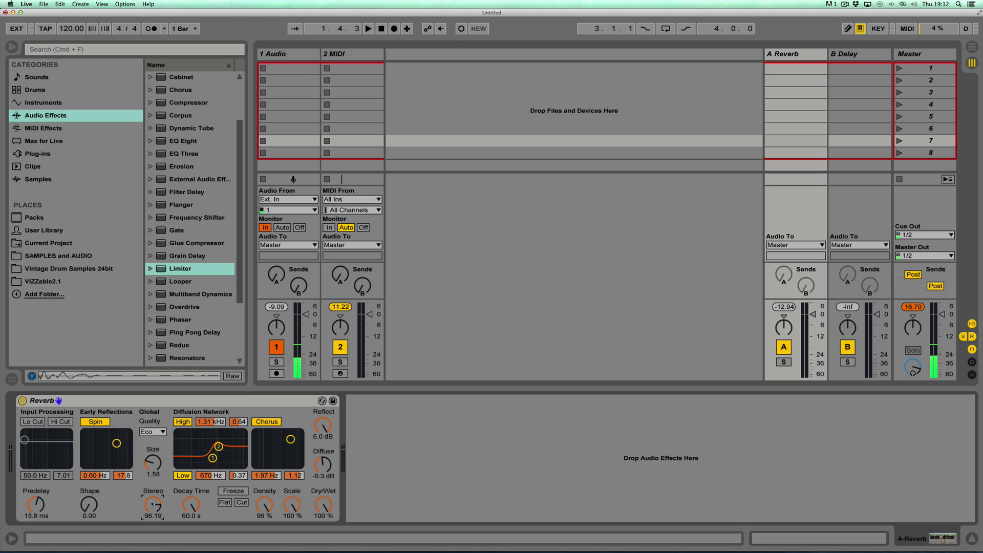
left_click(14, 12)
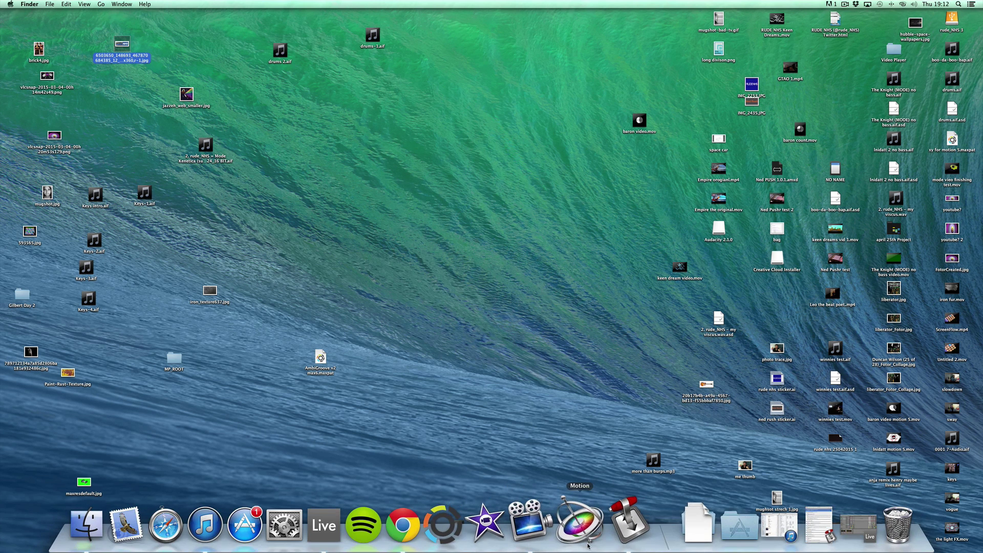
Launch Audacity from Spotlight, dismiss its help dialog, and move the window to the top-left
key("super+space")
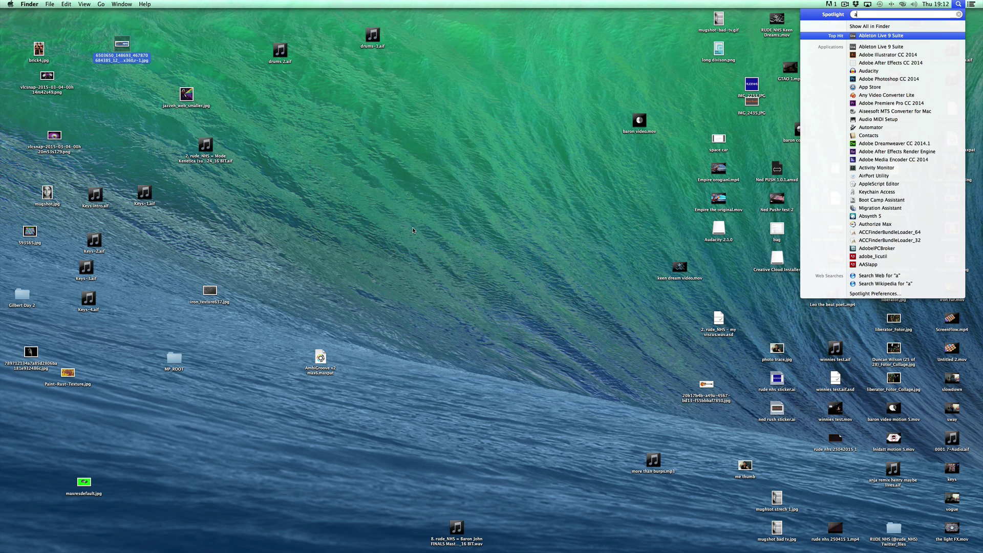
key("Escape")
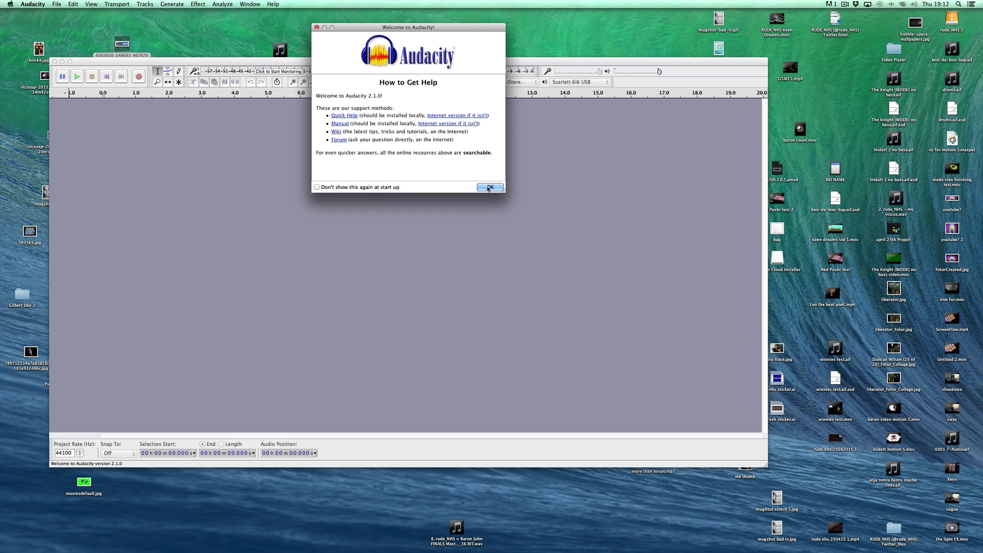
left_click(484, 191)
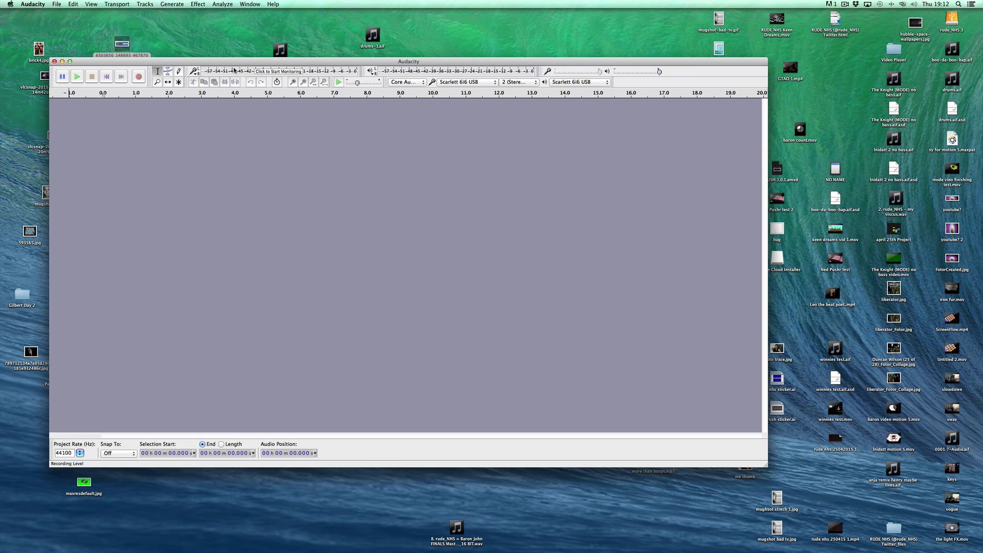
left_click_drag(235, 61, 223, 3)
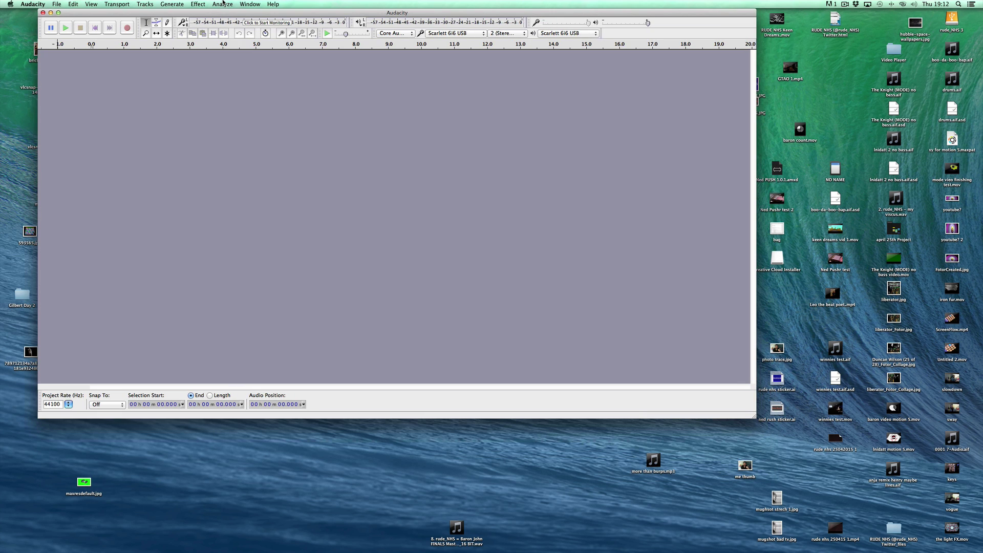
Start a File > Import > Raw Data import and browse the Desktop files
left_click(57, 4)
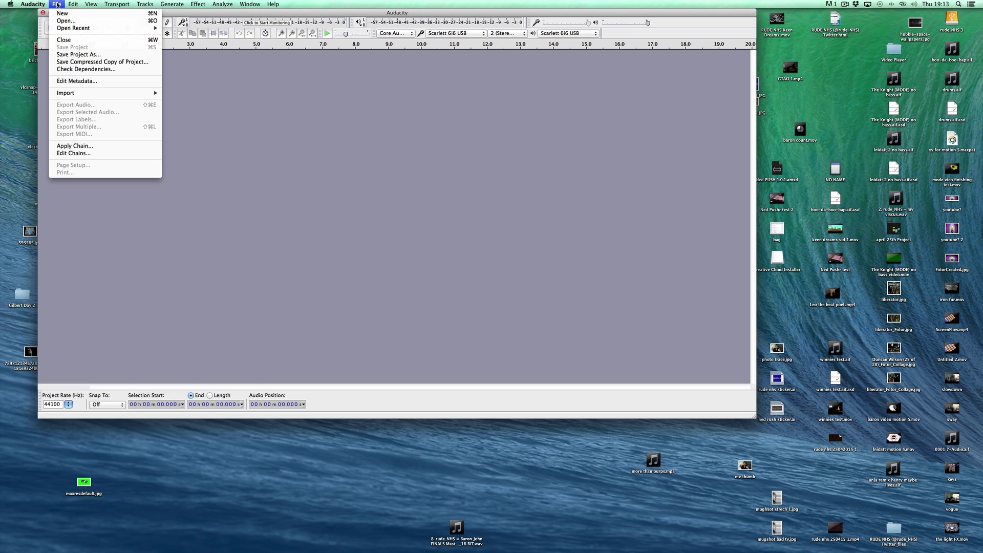
mouse_move(94, 96)
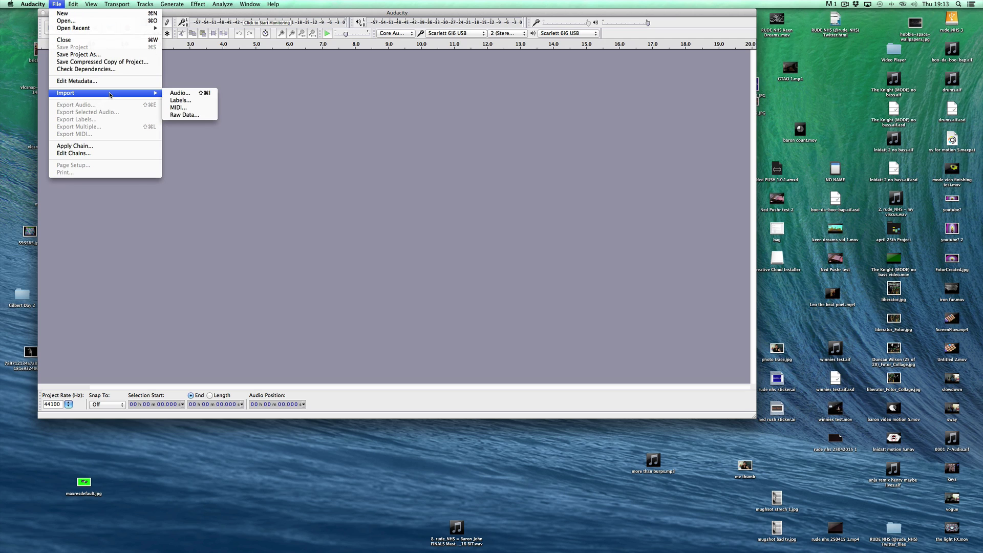
left_click(190, 115)
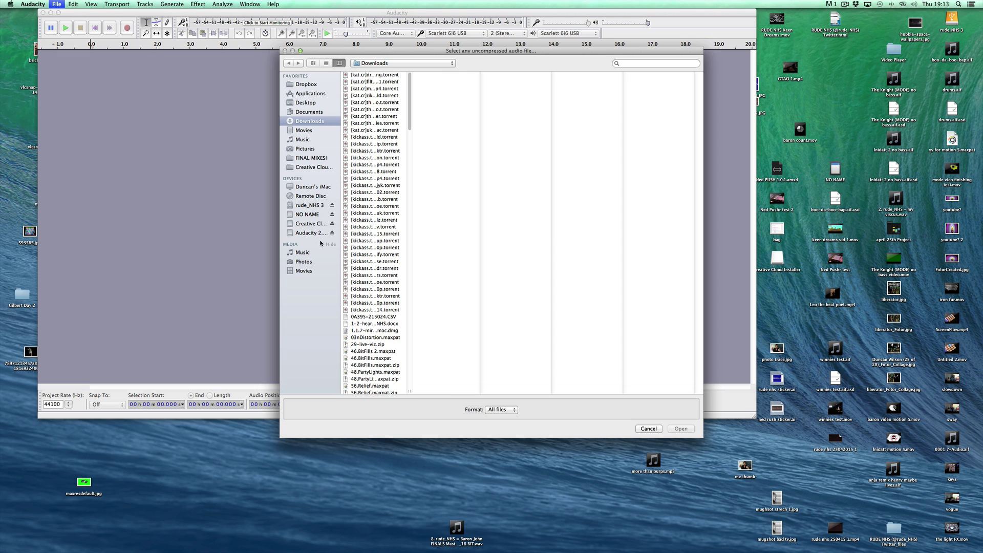
left_click(300, 103)
left_click_drag(357, 54, 317, 34)
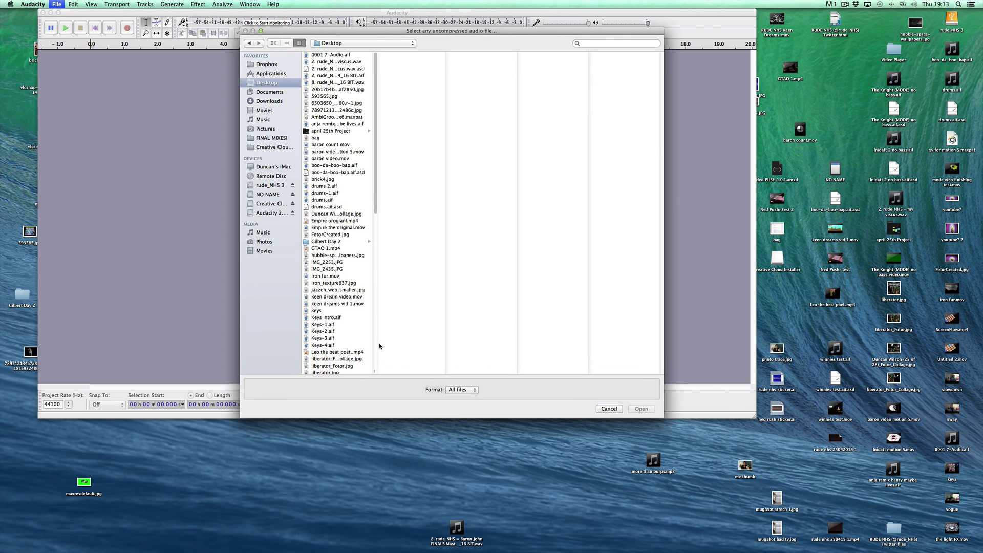
left_click_drag(374, 372, 540, 371)
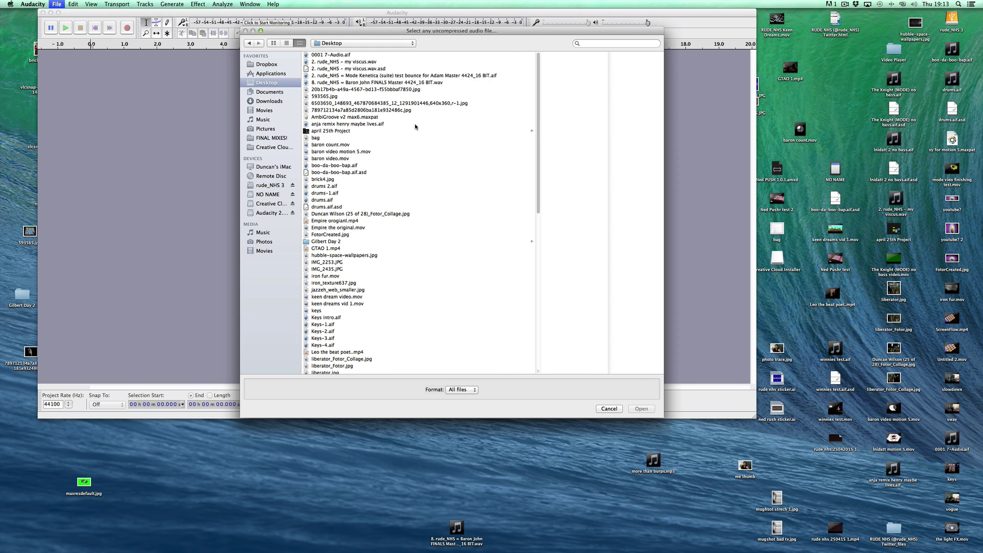
scroll(388, 182, "down", 5)
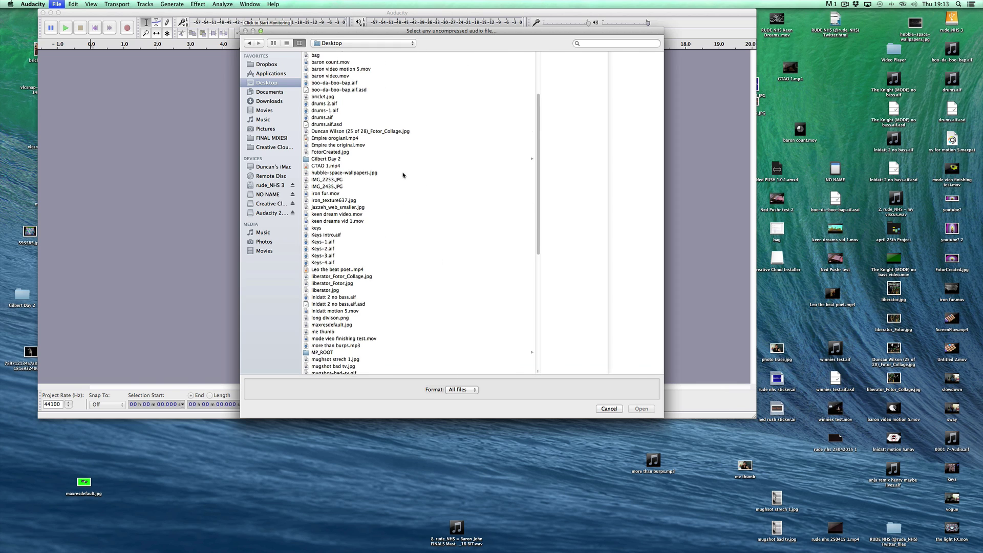
scroll(403, 175, "down", 1)
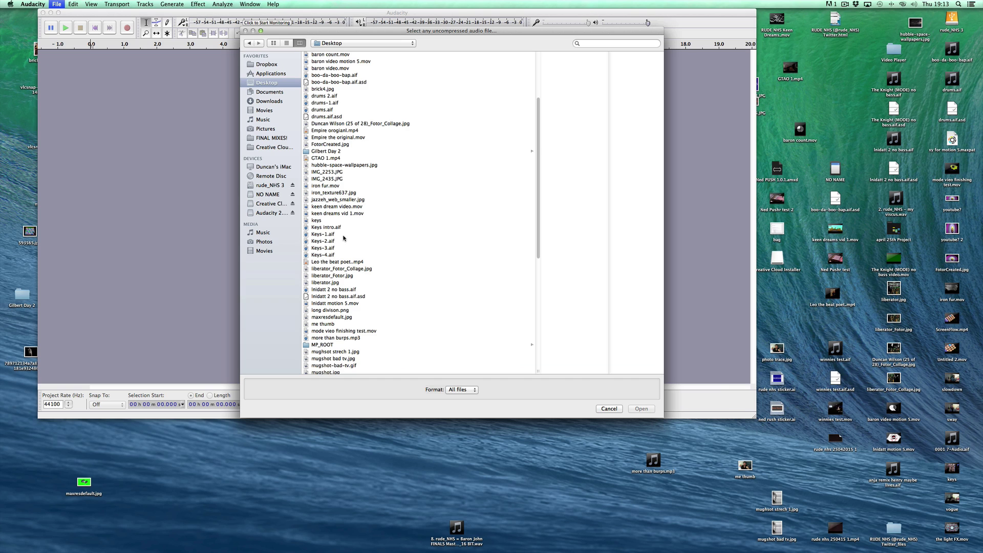
Import drums.aif.asd as raw data with U-Law encoding
left_click(320, 118)
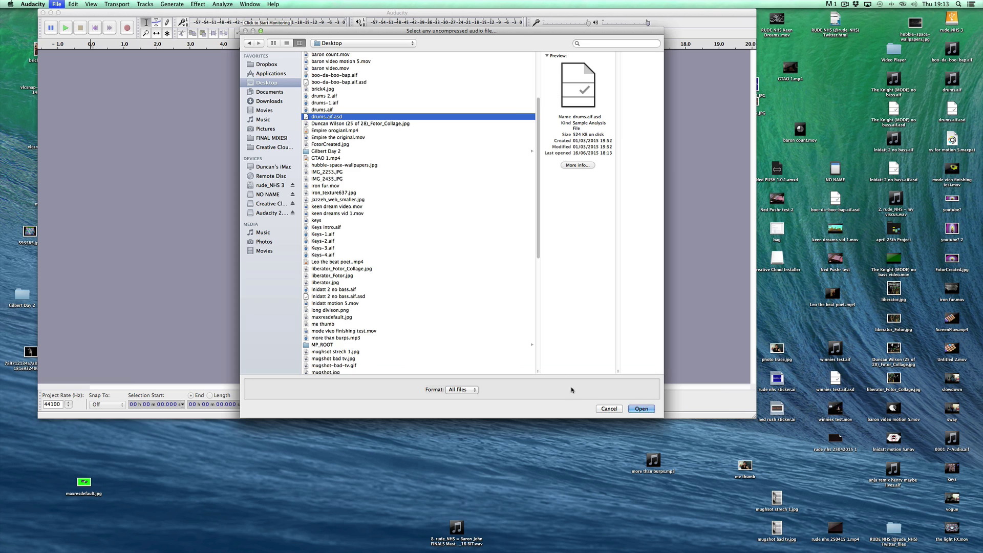
left_click(638, 409)
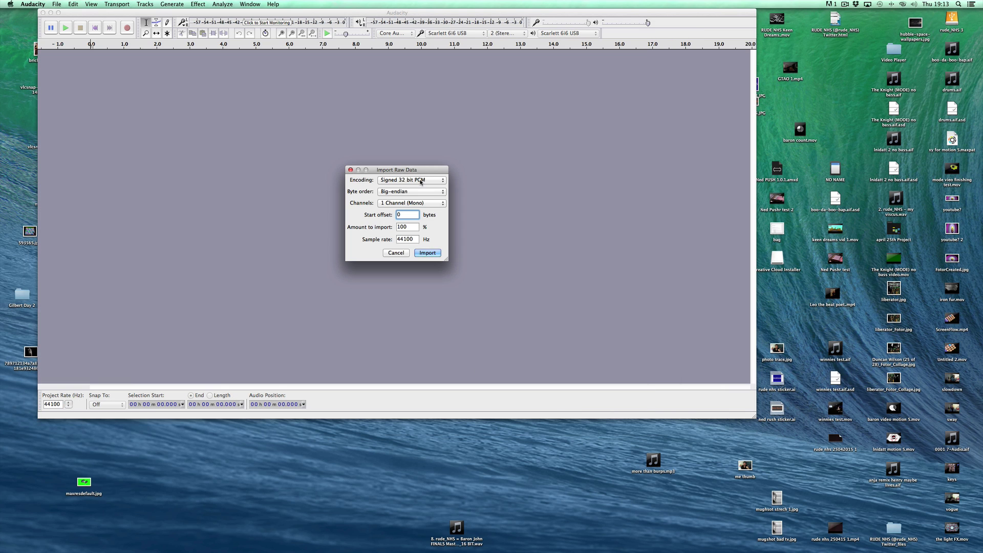
left_click(422, 180)
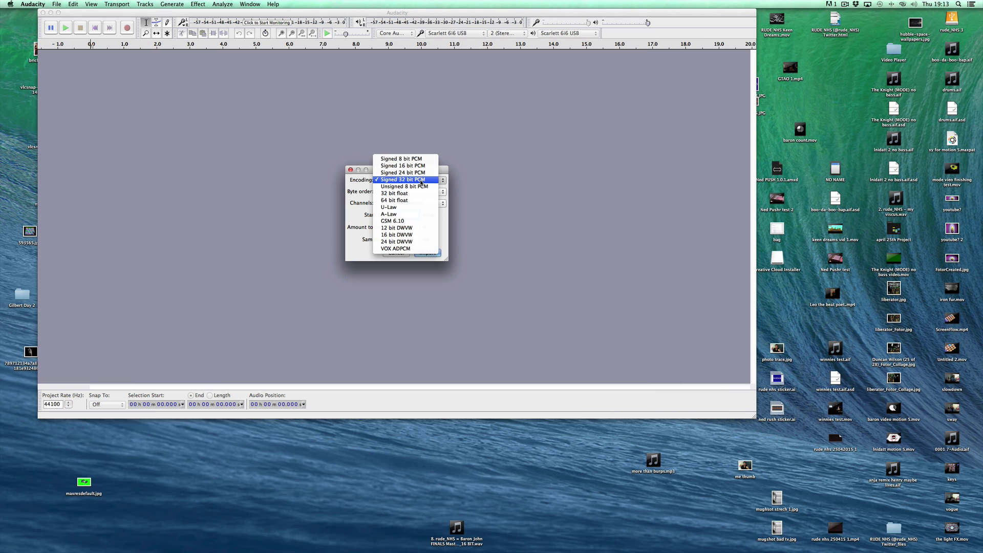
left_click(395, 208)
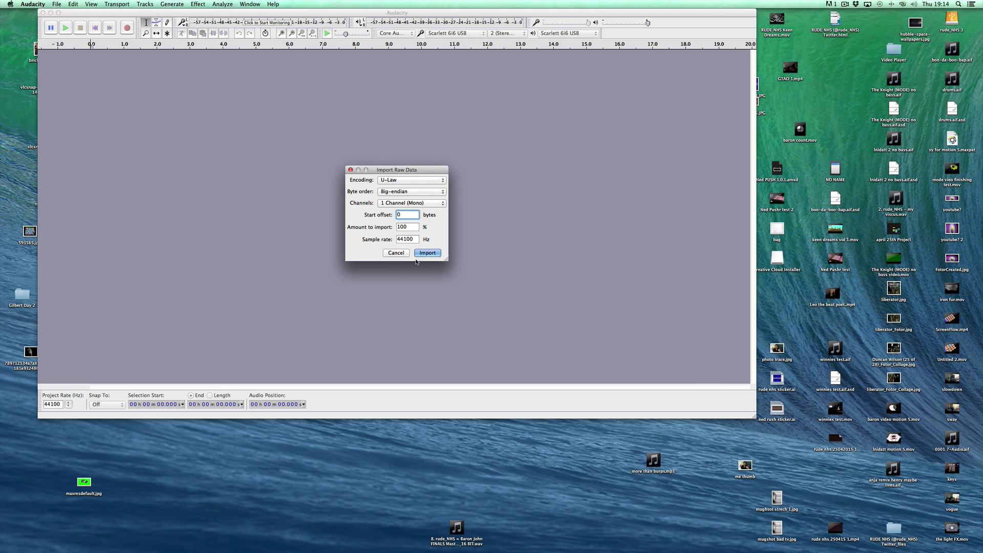
left_click(427, 254)
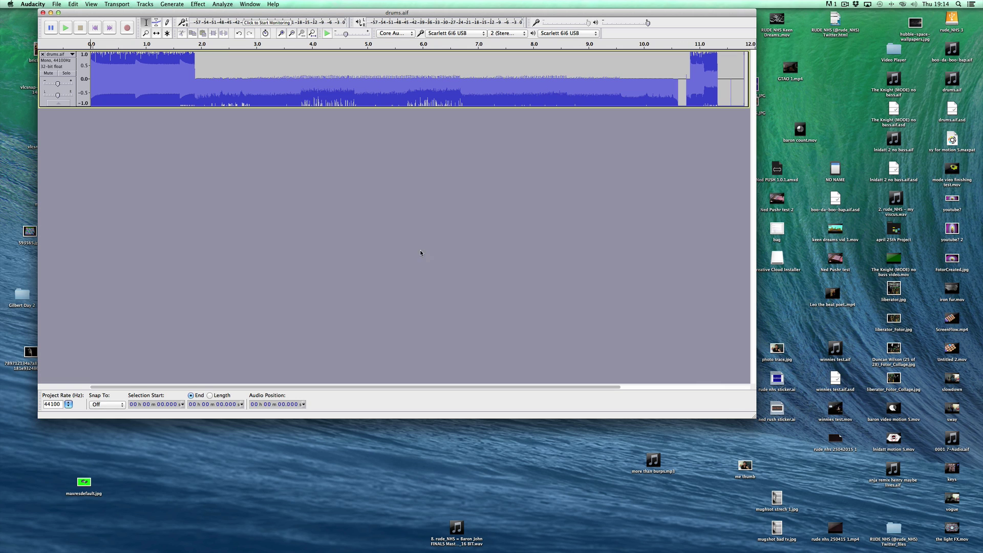
Play the imported drums track, then close the project without saving
left_click(65, 28)
left_click(43, 12)
left_click(453, 151)
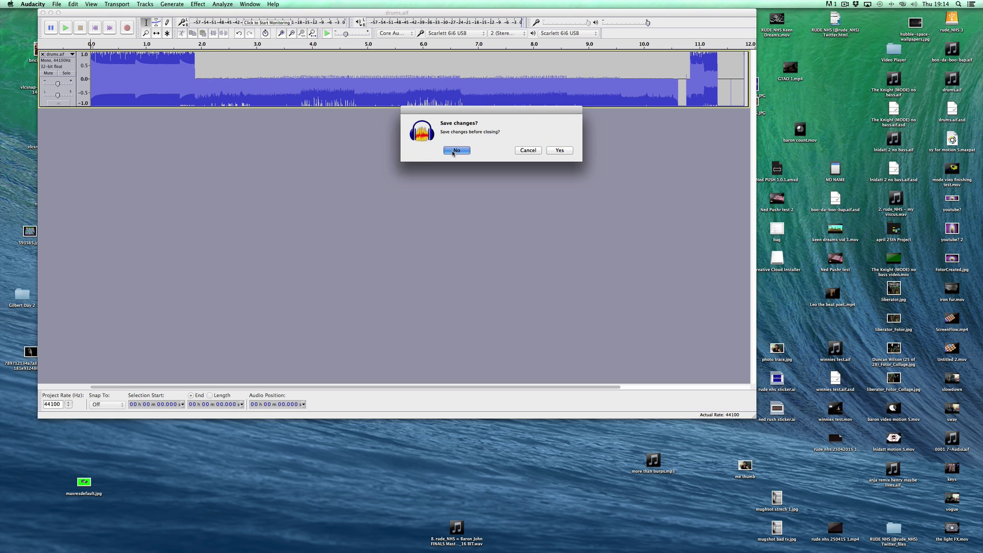
Create a new project and begin a raw-data import, scrolling through the file list
left_click(59, 4)
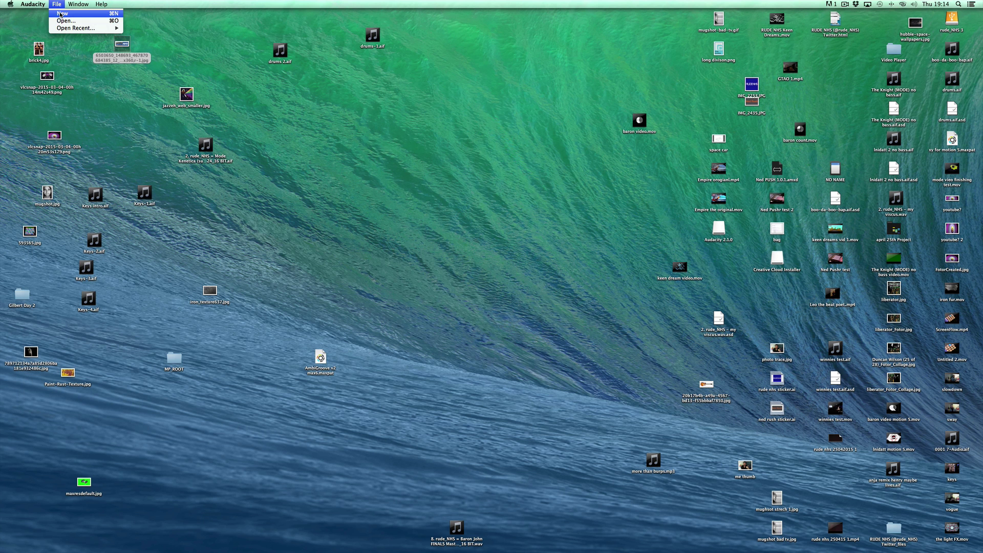
left_click(68, 14)
left_click(58, 4)
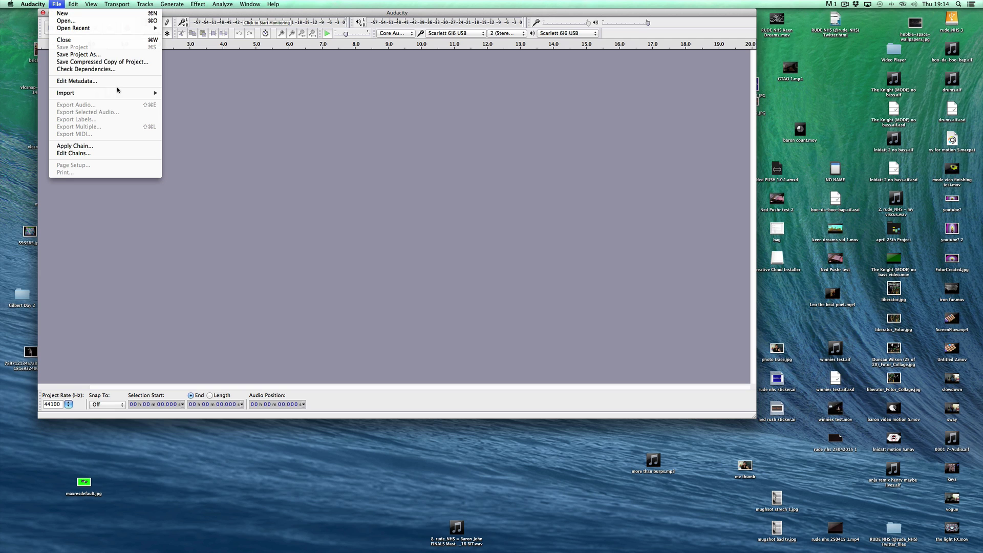
mouse_move(117, 93)
left_click(181, 116)
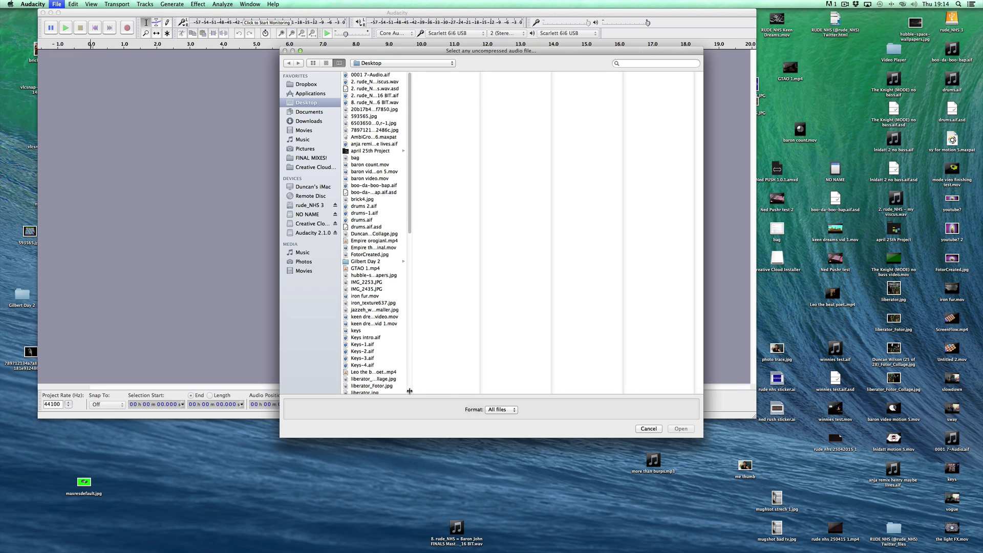
left_click_drag(410, 391, 537, 376)
scroll(446, 263, "down", 2)
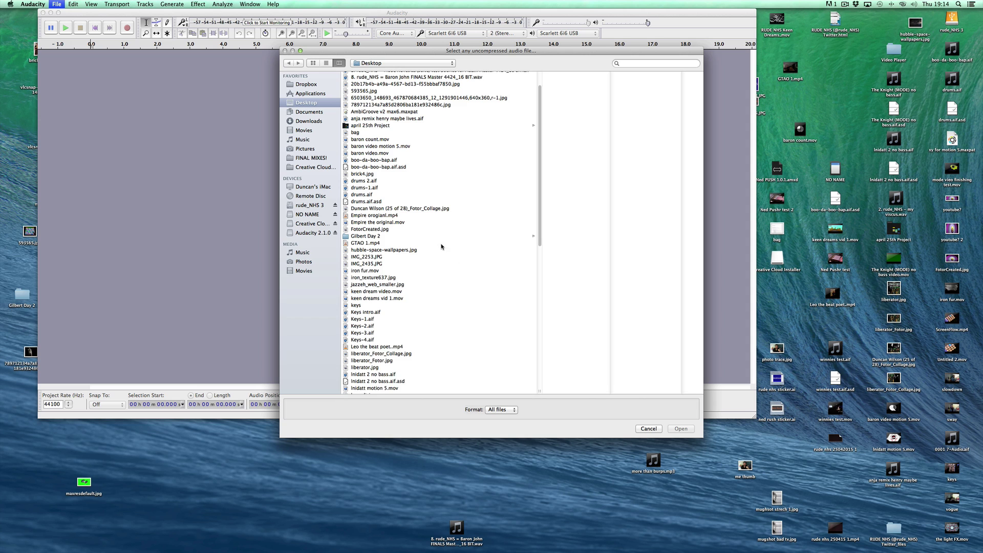
scroll(417, 198, "down", 10)
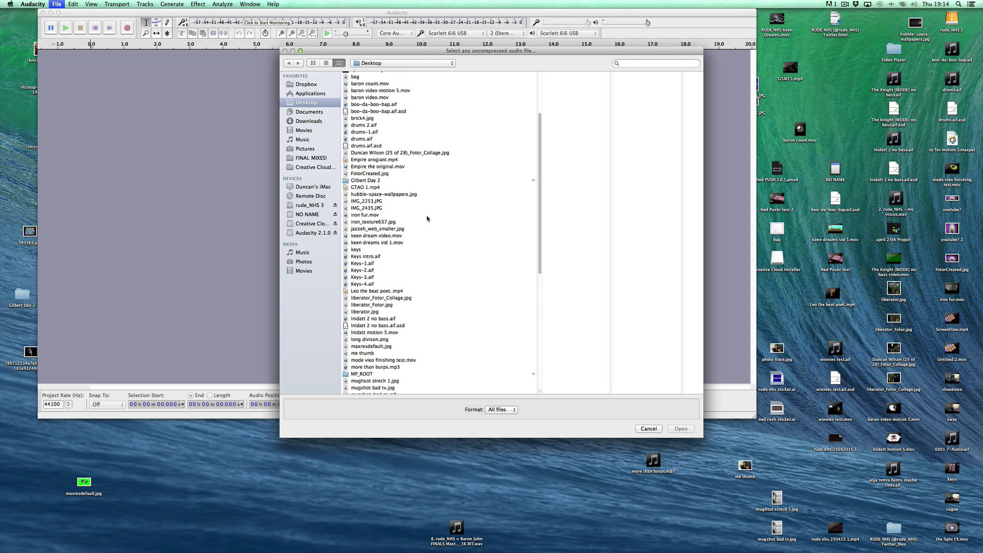
scroll(432, 218, "down", 2)
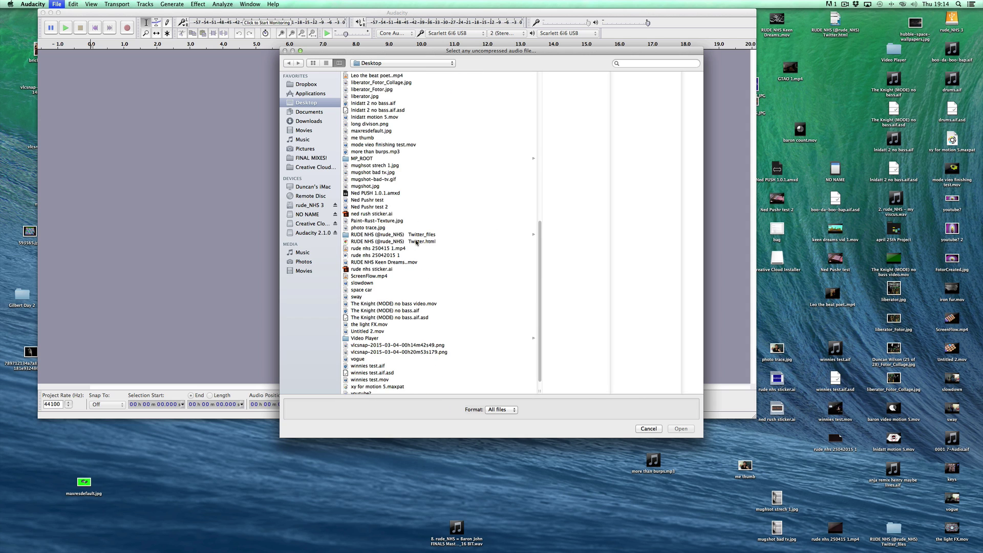
Import the saved Twitter HTML page as raw data with U-Law encoding
left_click(388, 242)
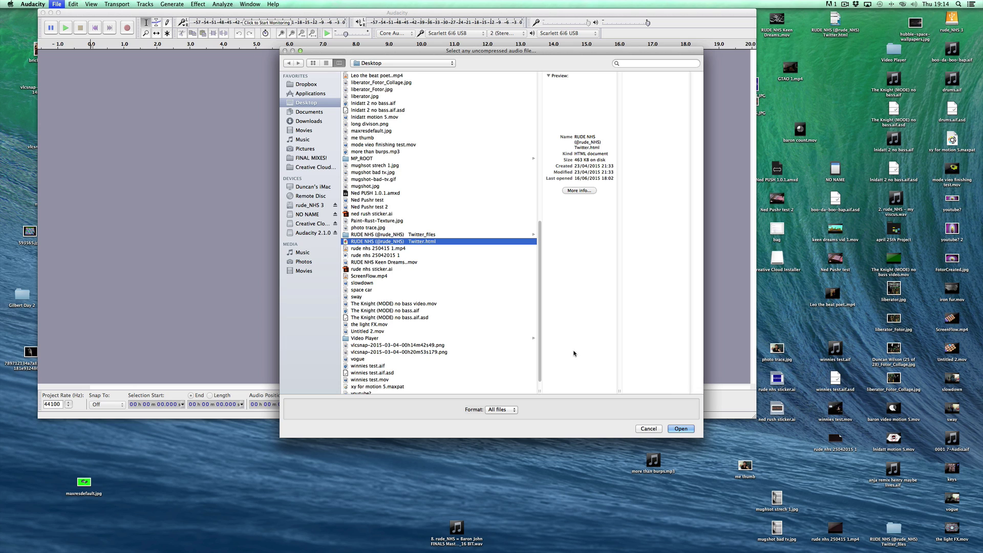
left_click(680, 428)
left_click(416, 182)
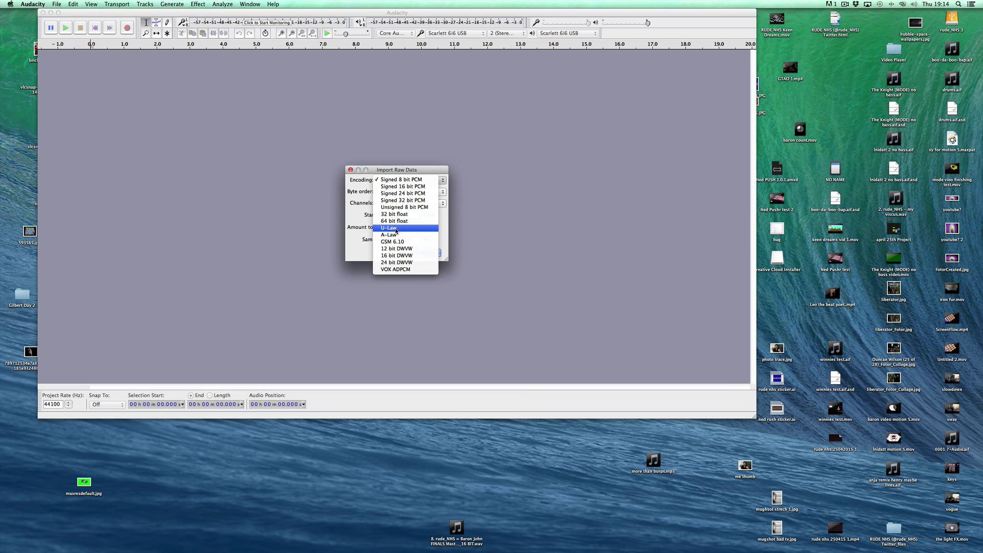
left_click(407, 229)
left_click(427, 253)
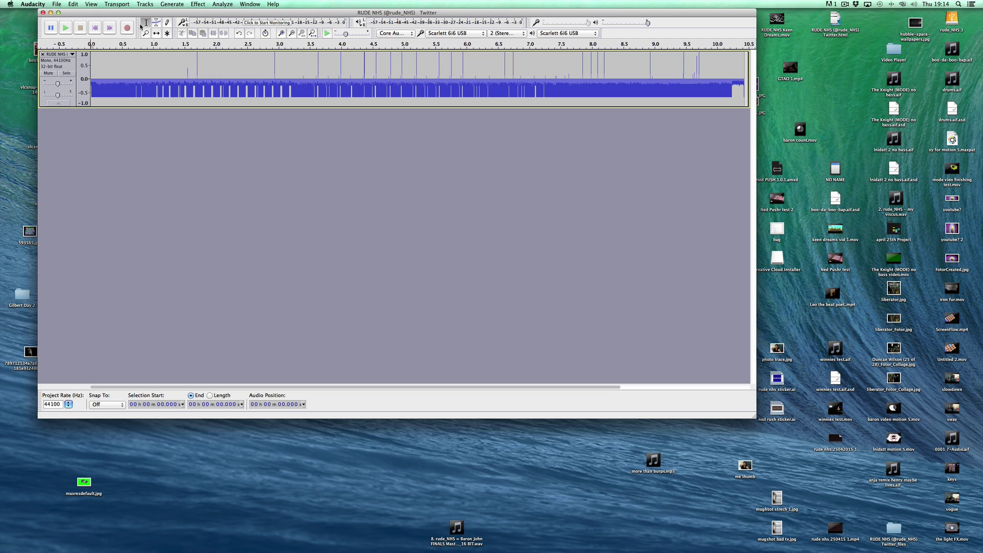
Play the Twitter-page audio, then close the project without saving
left_click(65, 29)
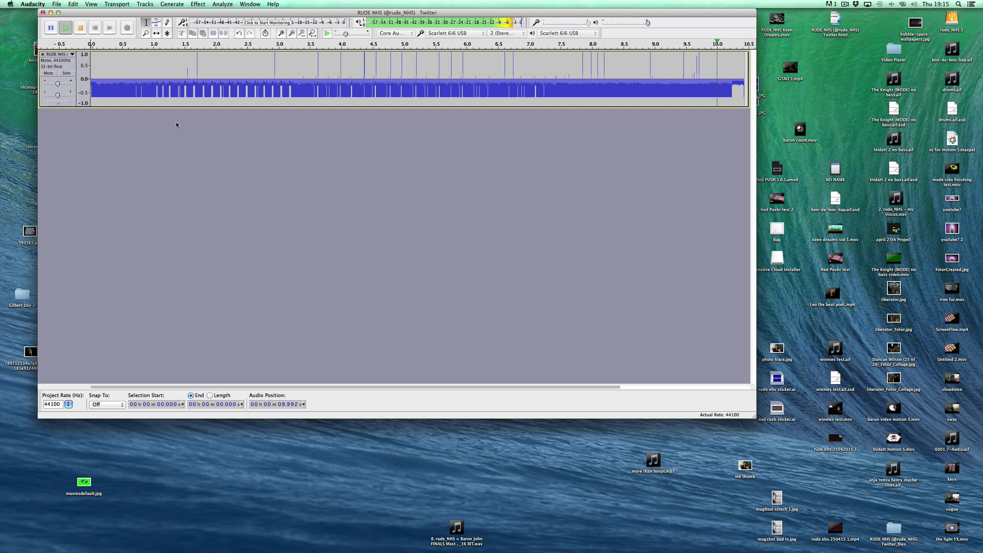
left_click(43, 13)
left_click(456, 153)
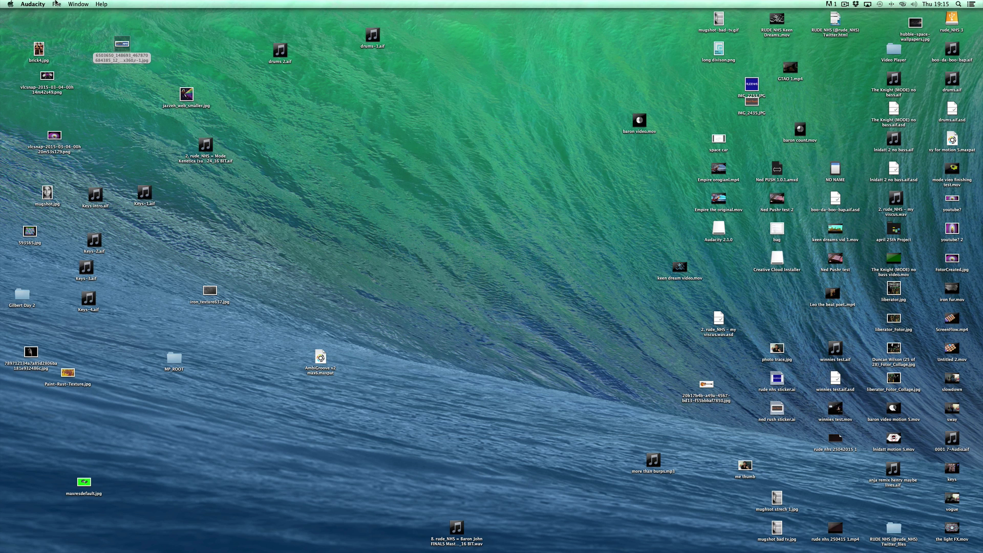
Create a new project and begin a raw-data import with a widened file list
left_click(57, 4)
left_click(55, 14)
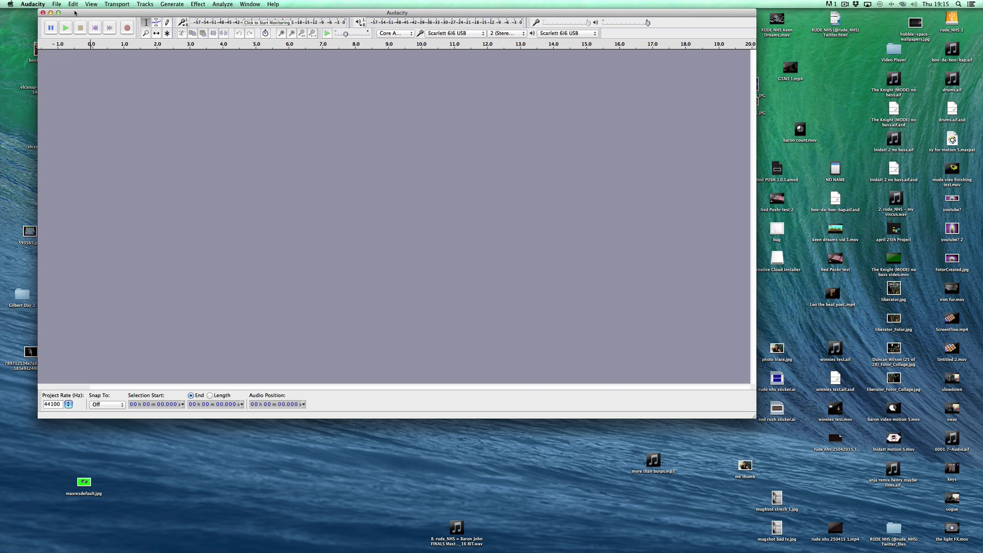
left_click(57, 3)
mouse_move(66, 92)
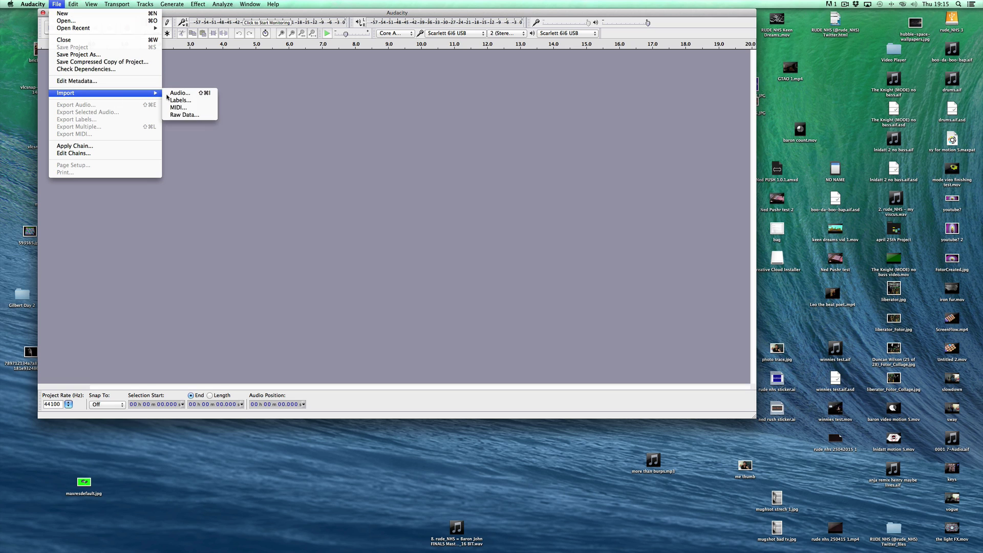
left_click(187, 114)
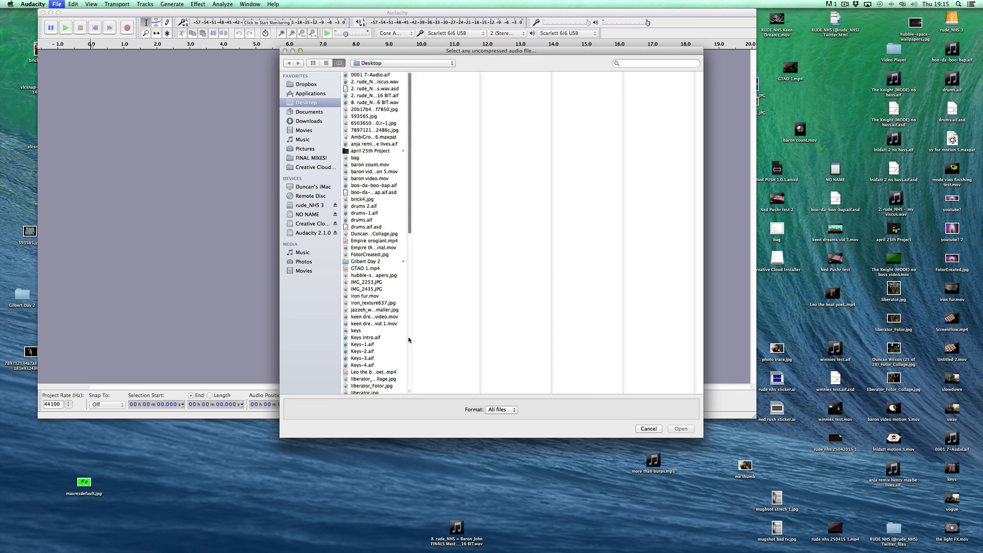
left_click_drag(407, 391, 561, 389)
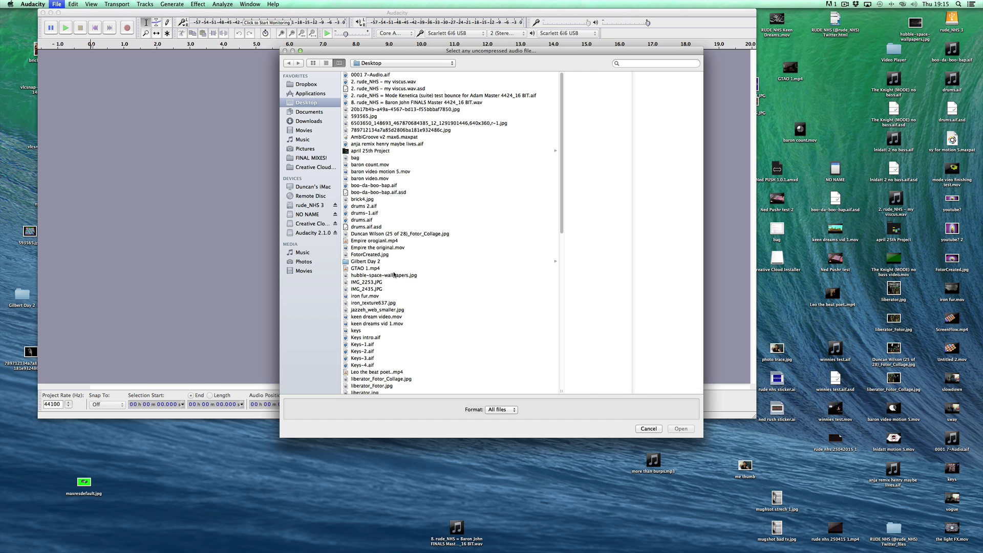
scroll(411, 242, "down", 15)
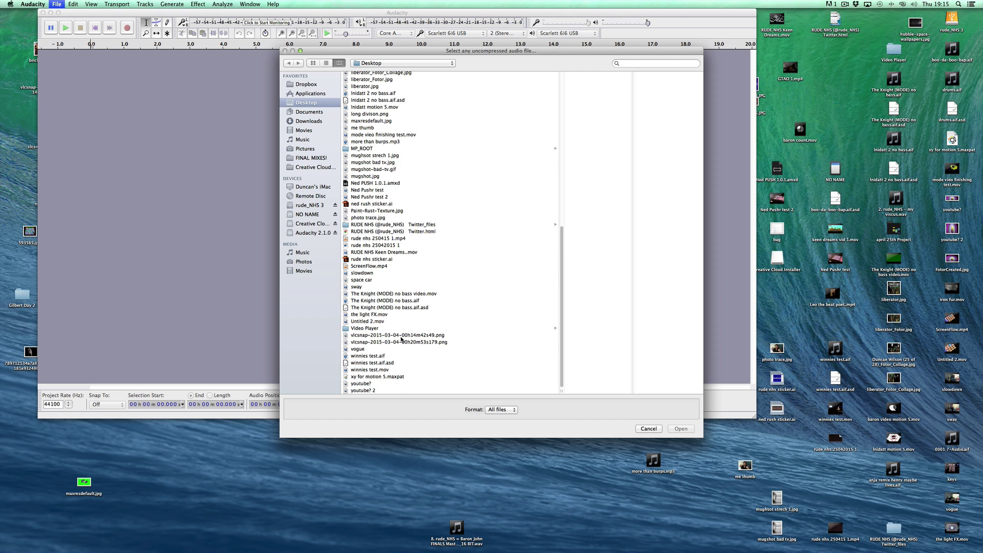
scroll(402, 338, "up", 5)
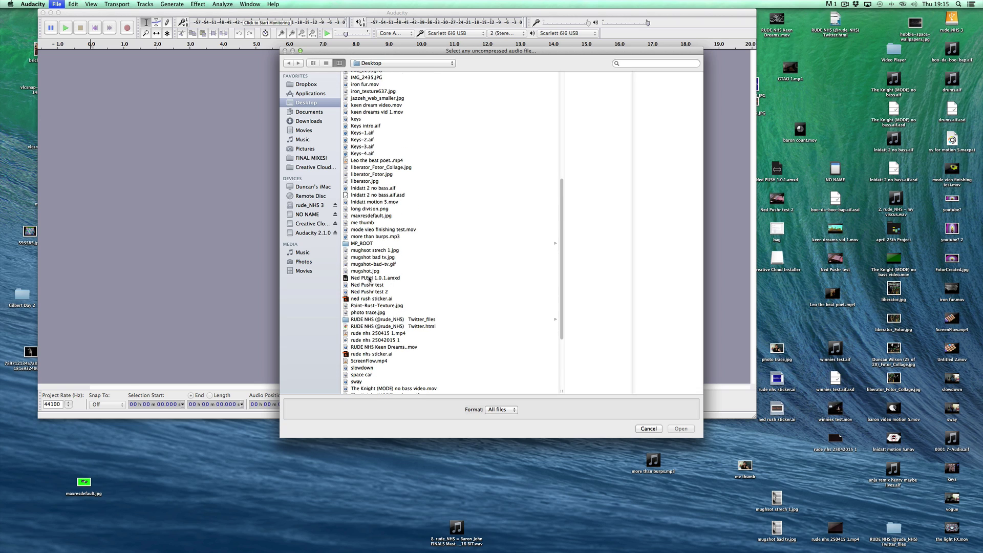
Import Ned PUSH 1.0.1.amxd as raw data with U-Law encoding
left_click(368, 279)
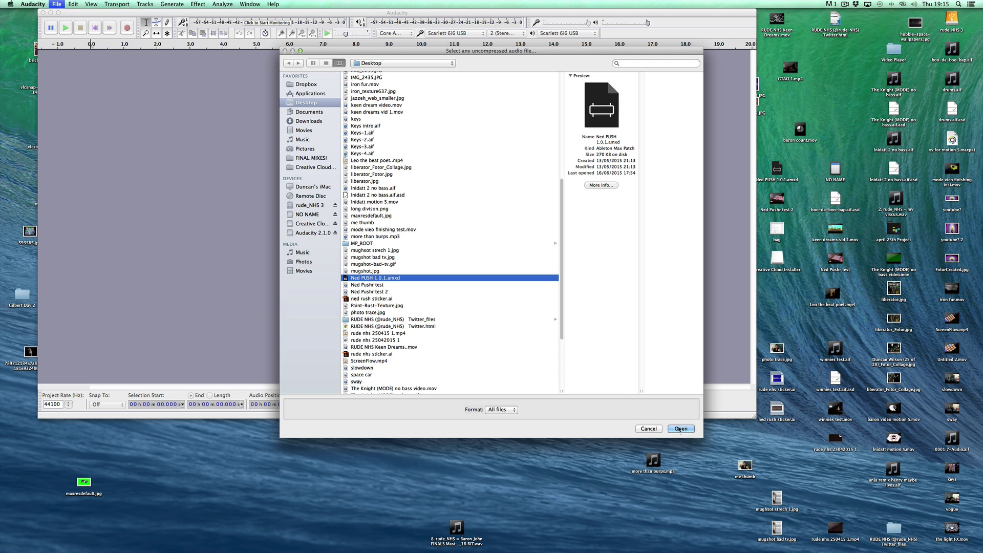
left_click(679, 429)
left_click(410, 180)
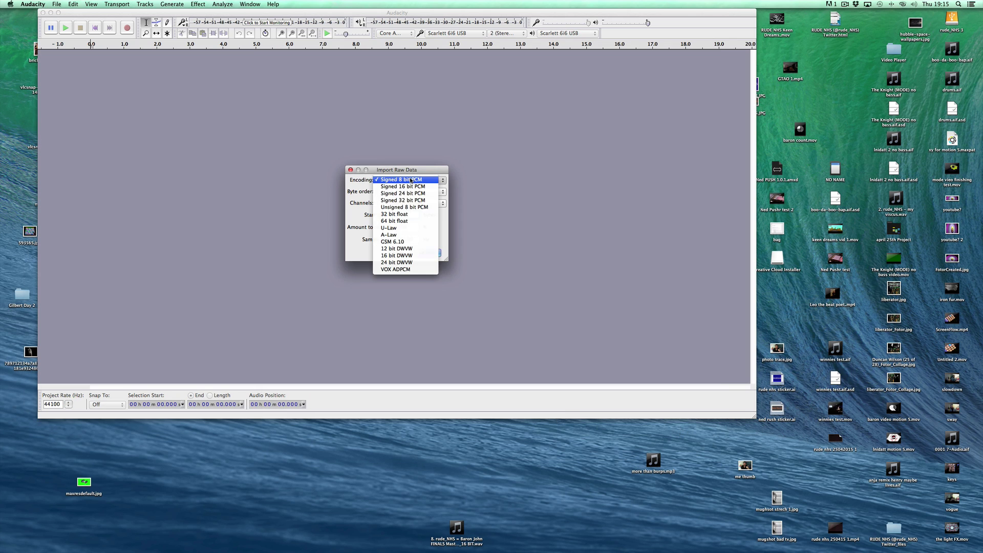
left_click(404, 231)
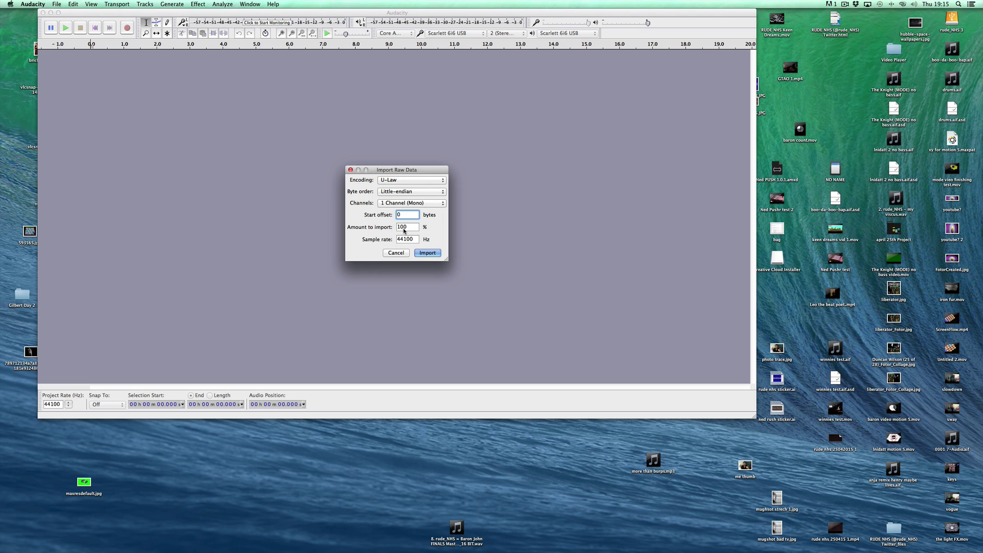
left_click(425, 253)
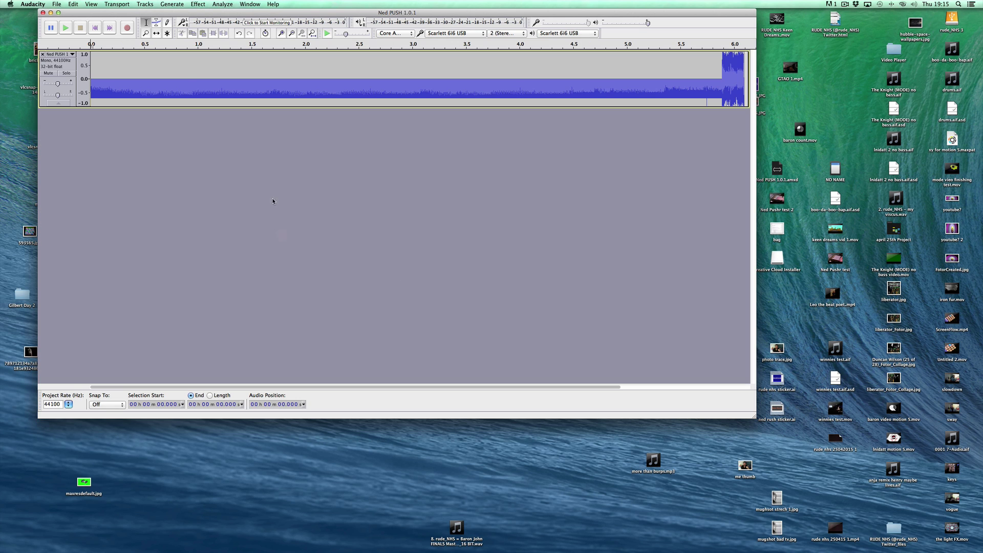
Play the Ned PUSH glitch track twice and move the project window aside
left_click(65, 28)
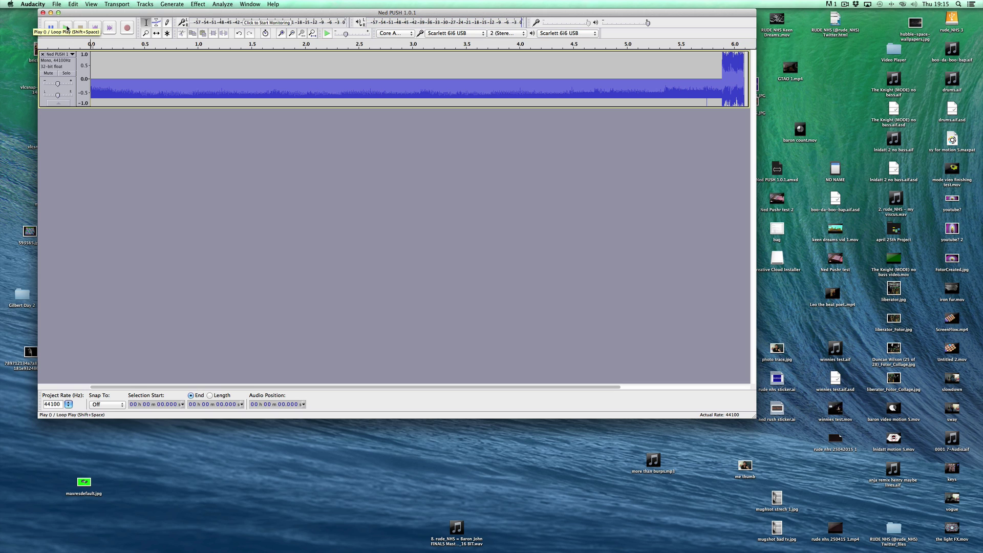
left_click(67, 28)
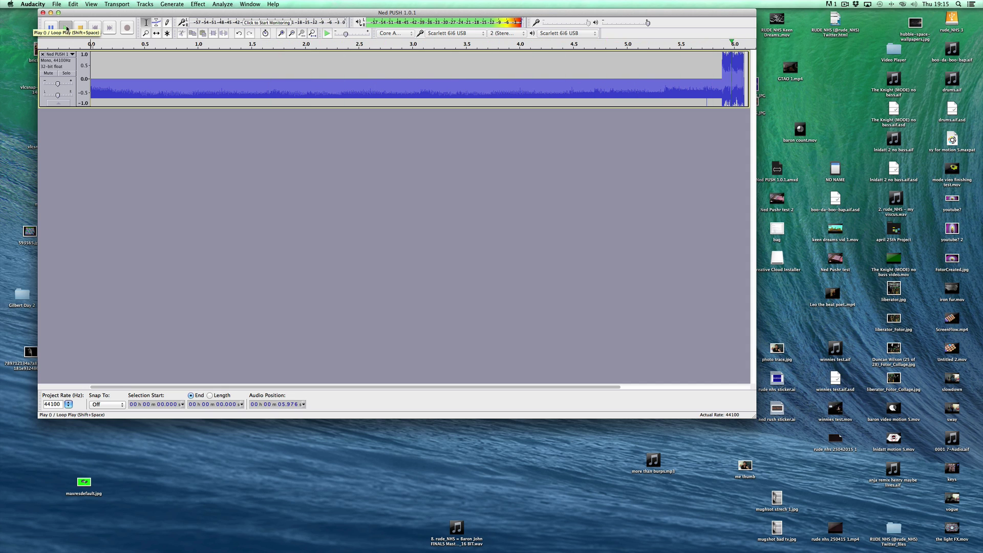
left_click_drag(111, 12, 188, 83)
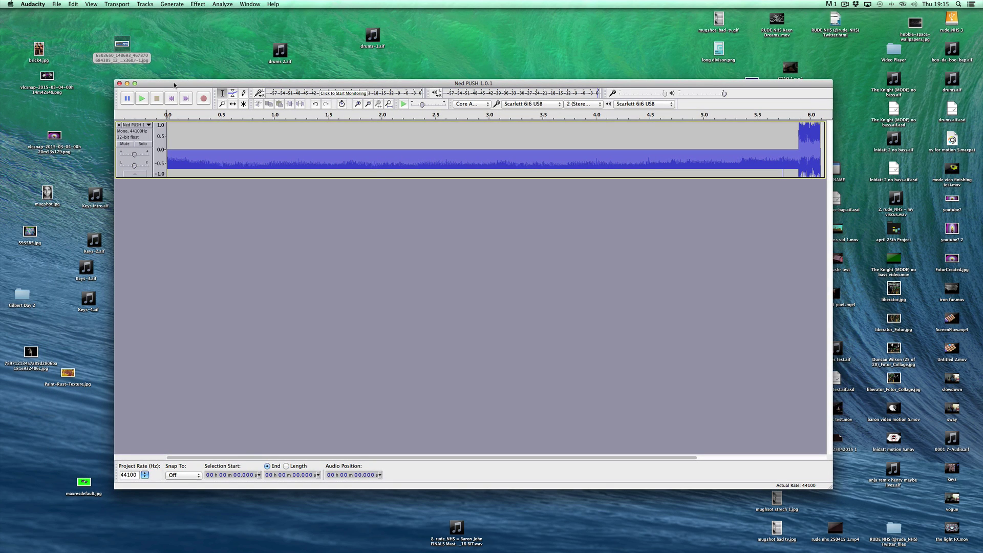
Export the track as 'data bend for youtube you mothers' into the Glitches folder
left_click(56, 5)
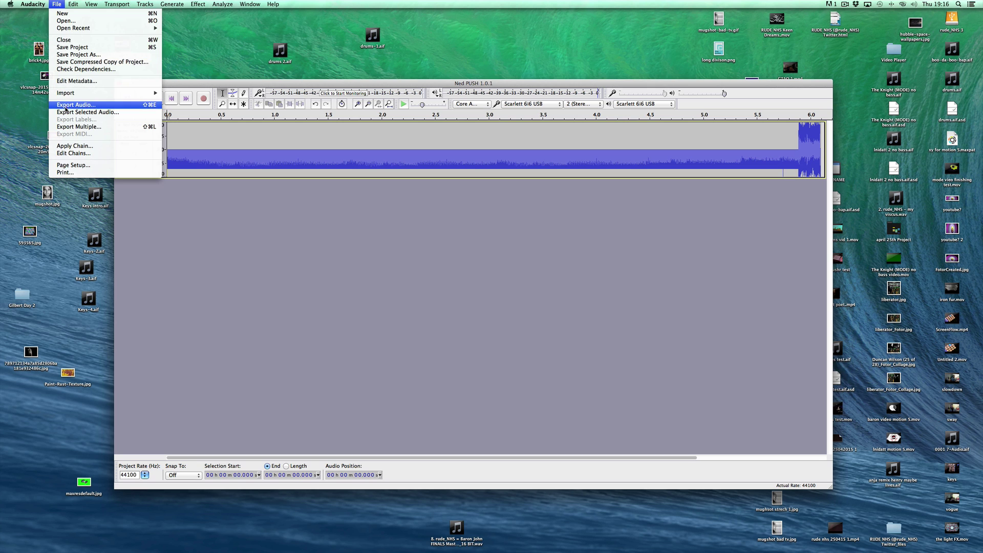
left_click(76, 104)
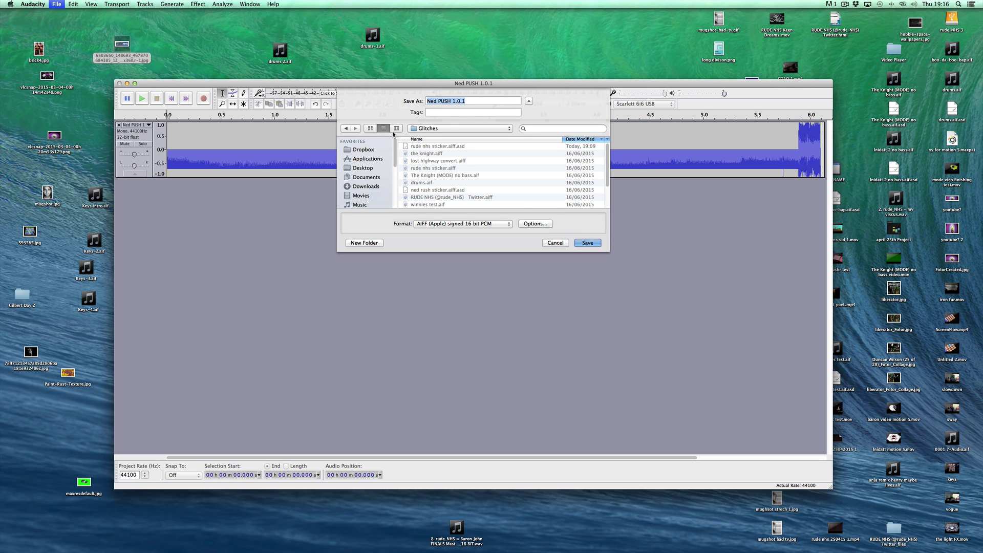
left_click_drag(609, 252, 677, 412)
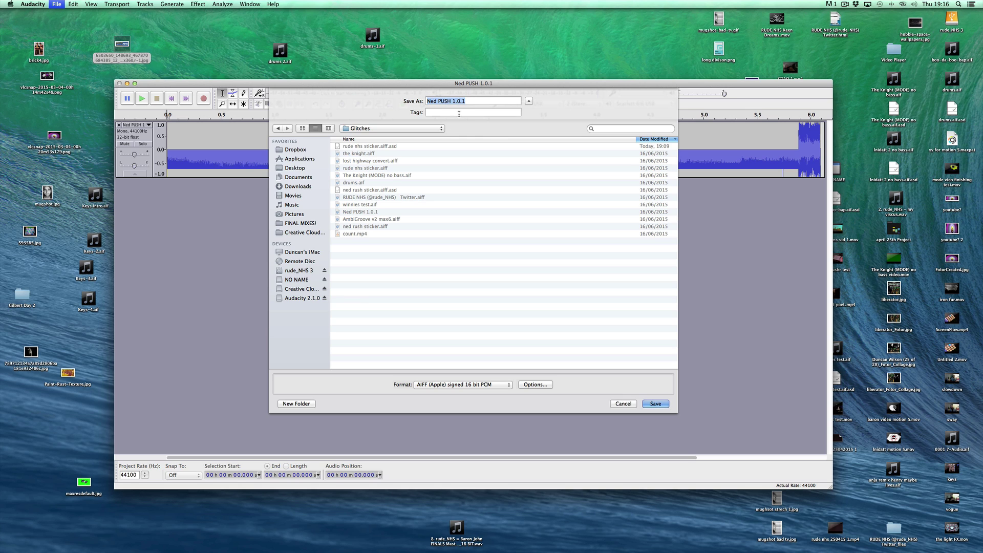
type("data bend for youtube you mothers")
key("Return")
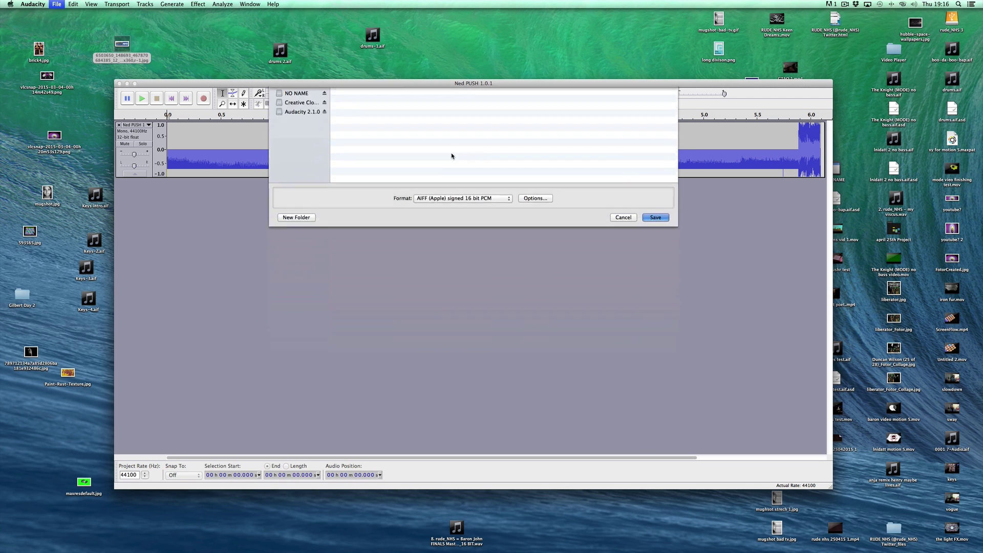
left_click(521, 328)
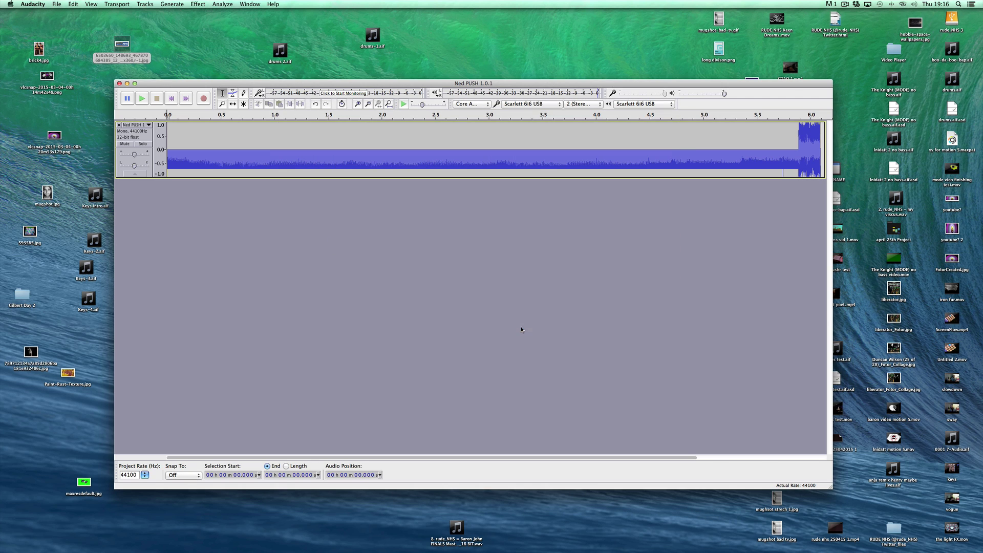
Quit Audacity without saving the project
left_click(32, 5)
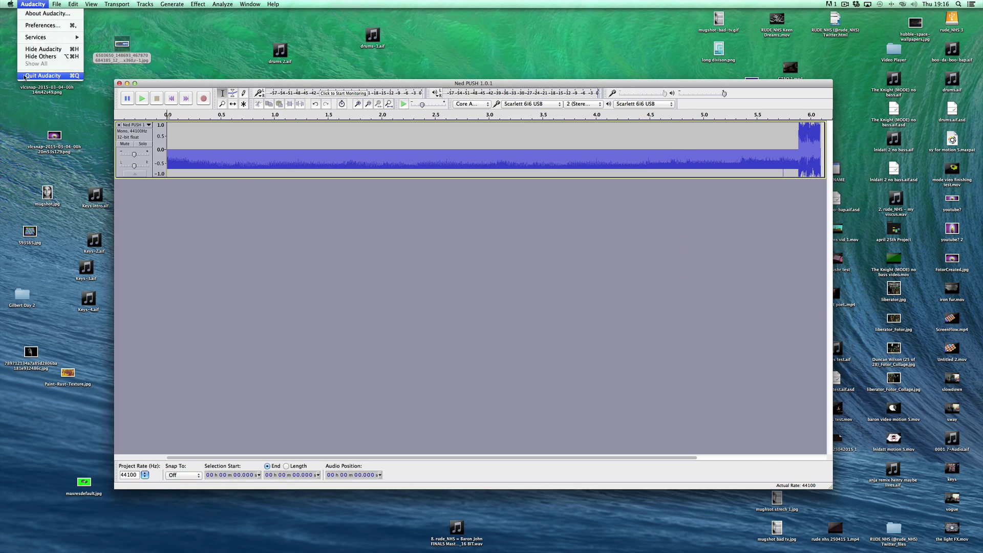
left_click(36, 77)
left_click(456, 150)
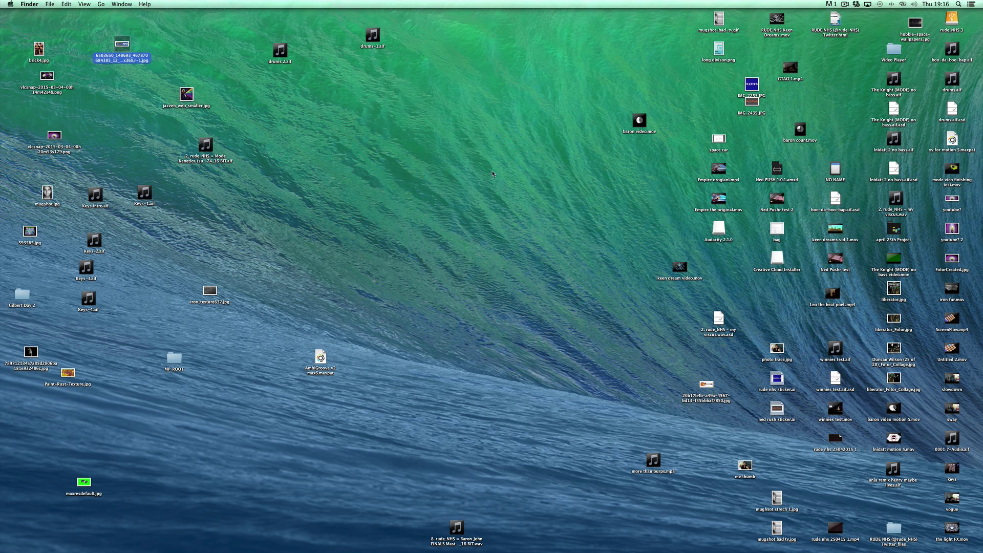
Restore Live and drag data bend for youtube you mothers.aiff from Dropbox > Glitches onto a new audio track
left_click(814, 519)
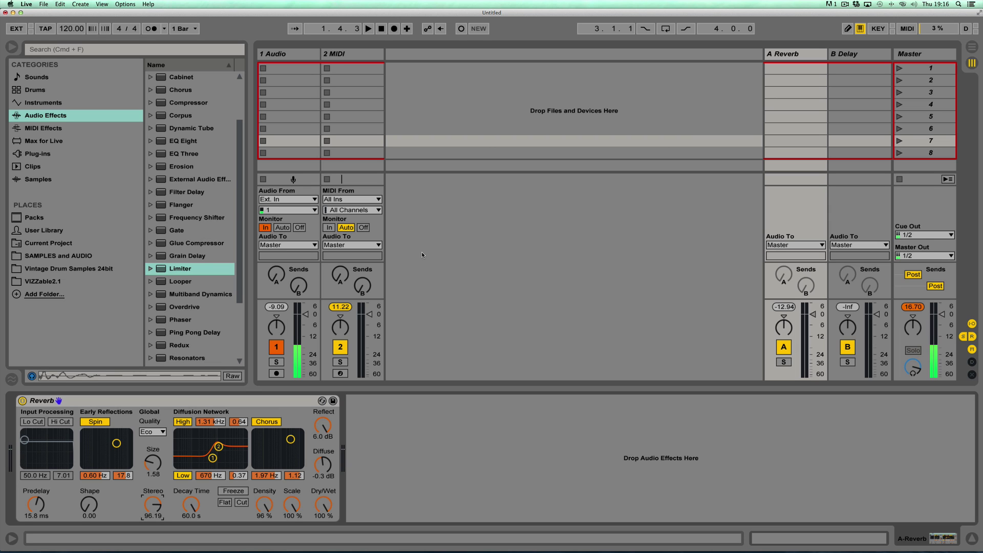
key("super+Tab")
key("super+n")
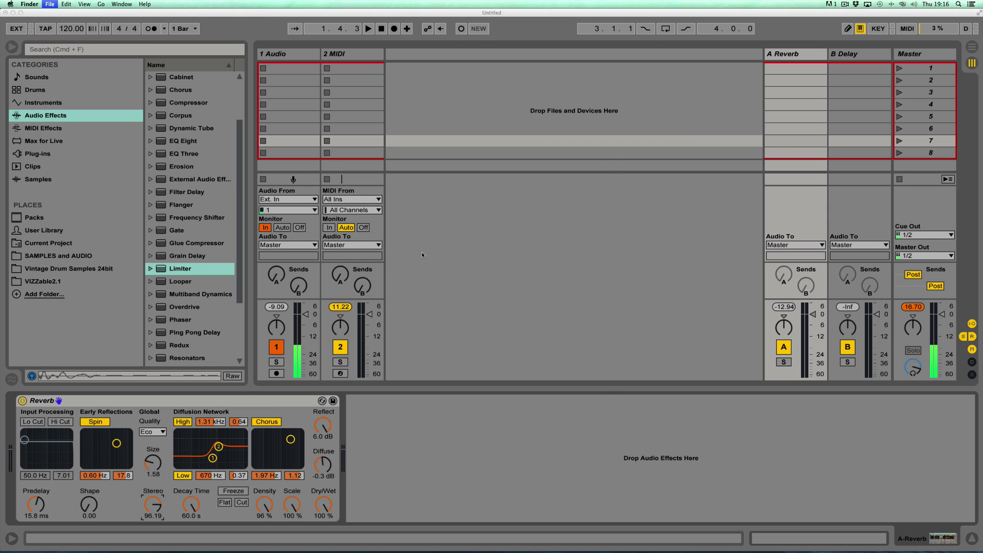
left_click(249, 194)
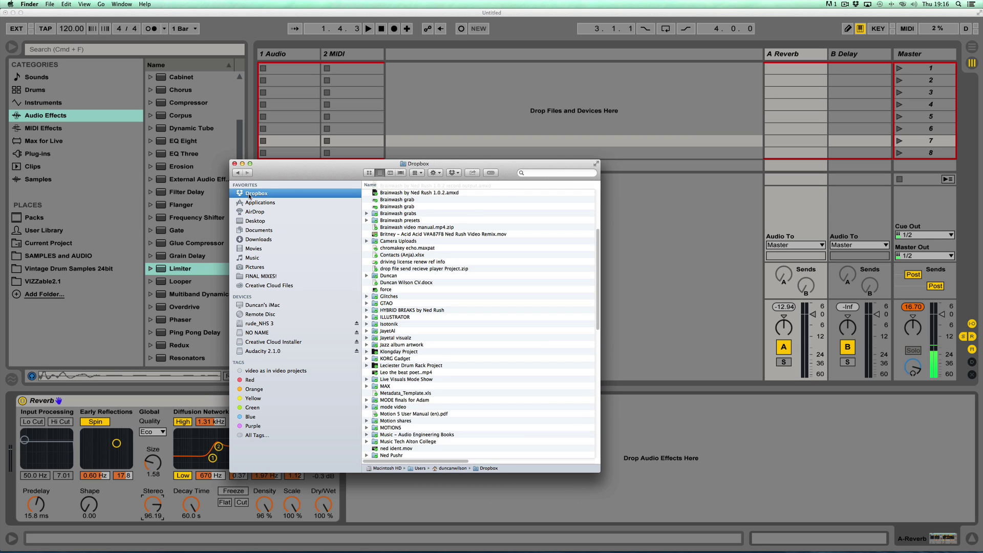
scroll(397, 252, "down", 2)
double_click(385, 269)
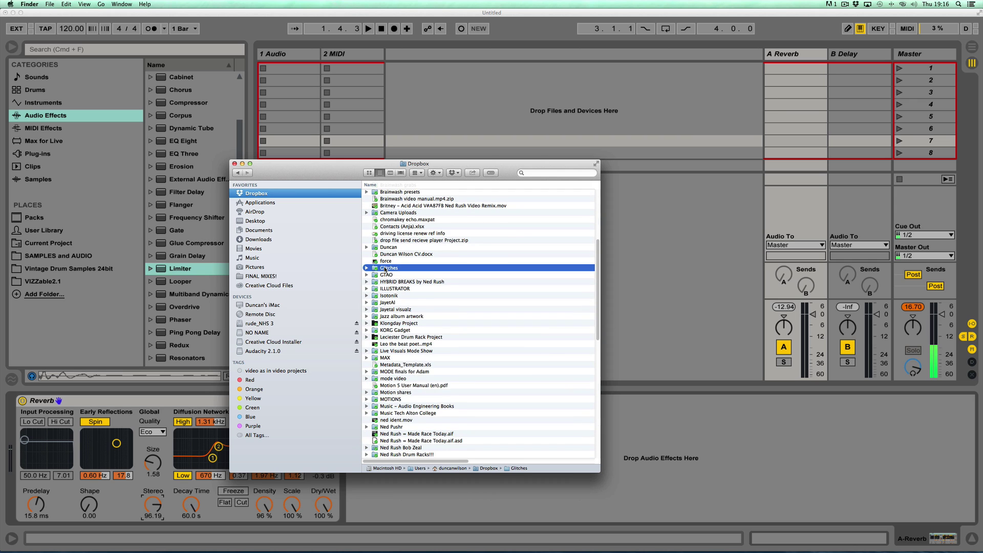
left_click_drag(389, 163, 590, 166)
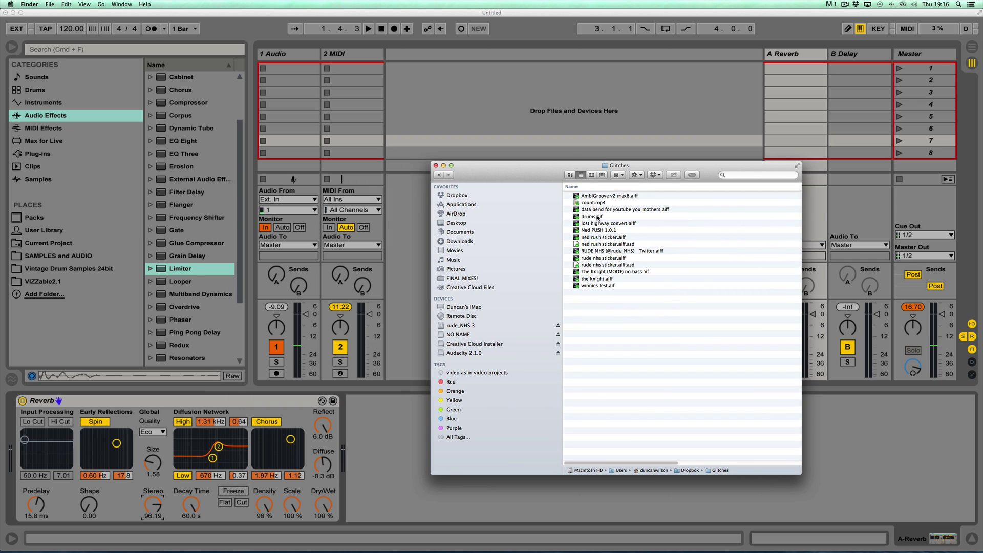
left_click_drag(596, 210, 408, 105)
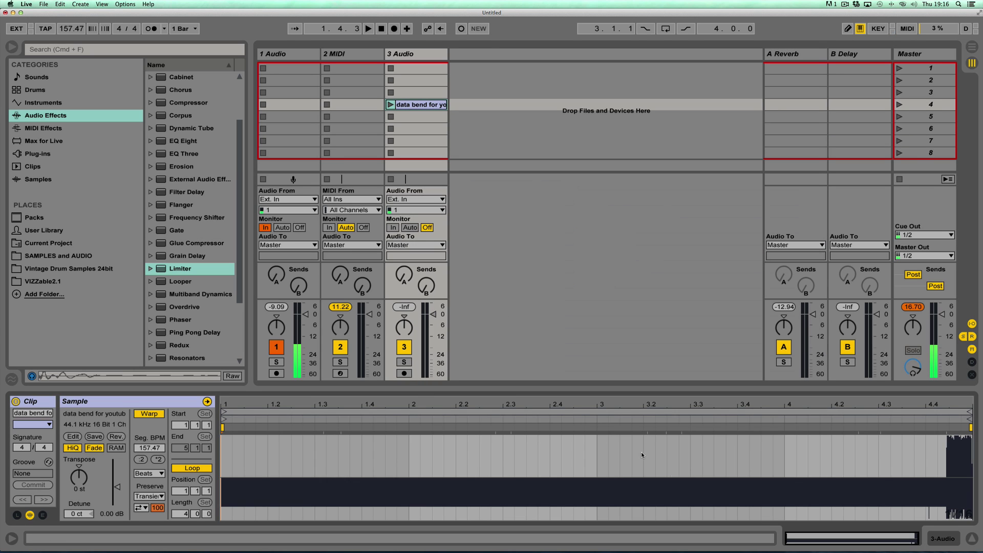
mouse_move(580, 407)
left_mouse_down()
mouse_move(580, 453)
mouse_move(580, 412)
left_mouse_up()
Select the 2 MIDI track and load a Limiter onto it
left_click(358, 53)
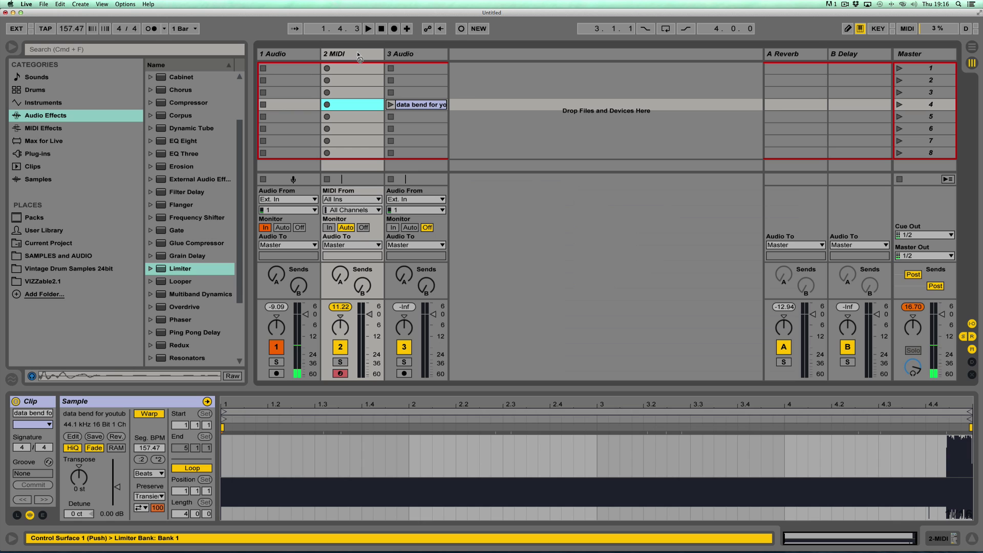
key("shift+Tab")
key("shift+Tab")
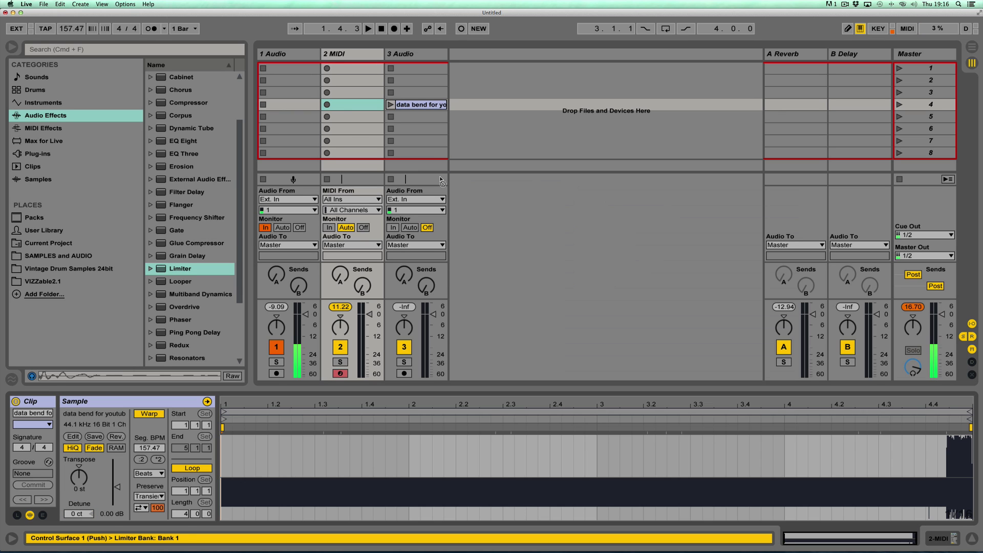
left_click(371, 56)
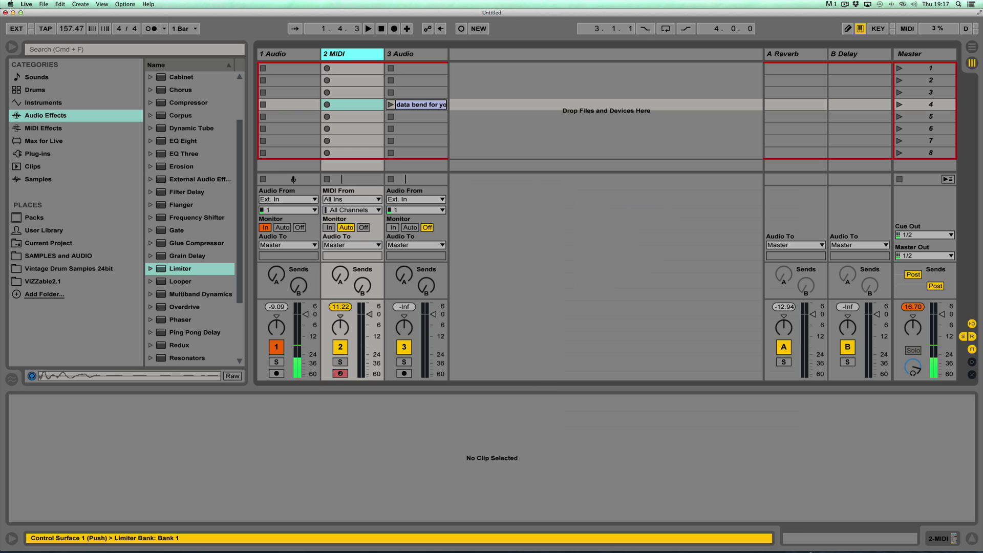
key("Return")
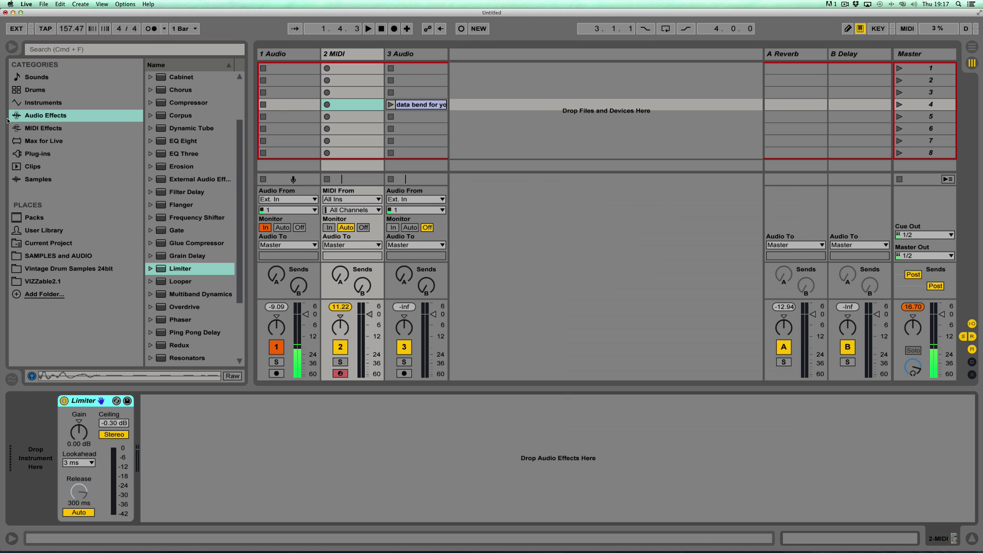
Add a Sampler to track 2 and load the data bend clip into it
left_click(24, 103)
left_click_drag(182, 186, 31, 450)
left_click_drag(409, 105, 226, 430)
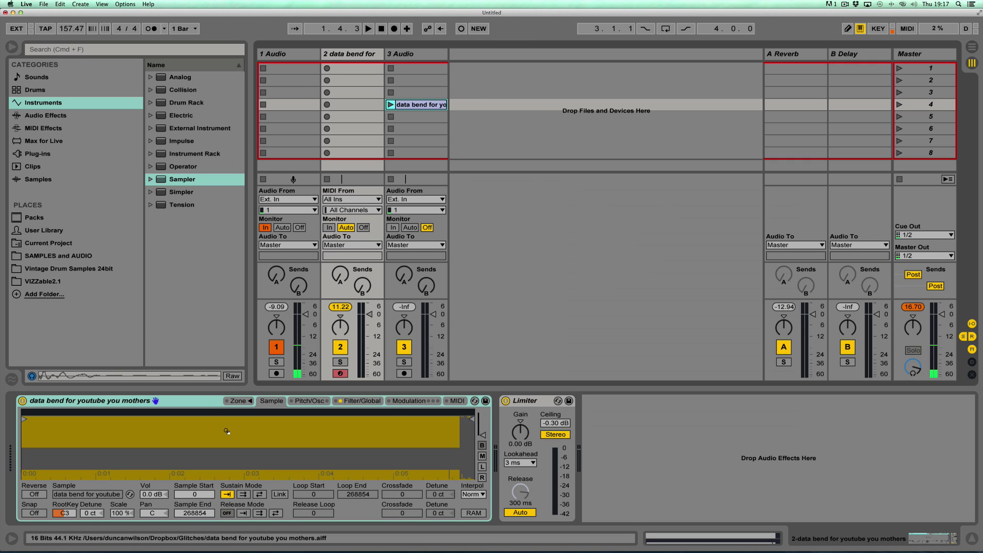
Audition the sample and set the Sampler's Sustain Mode to loop forward
key("a")
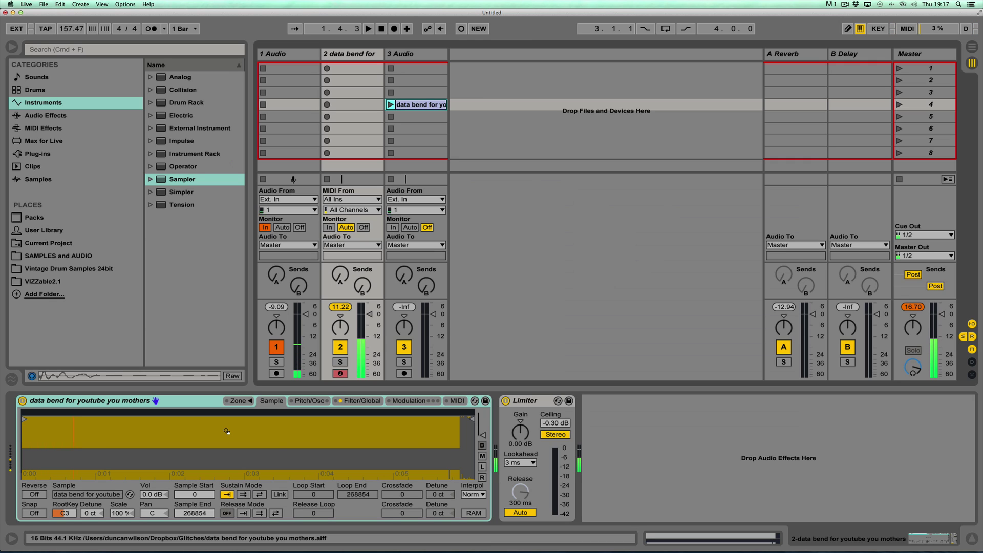
key("a")
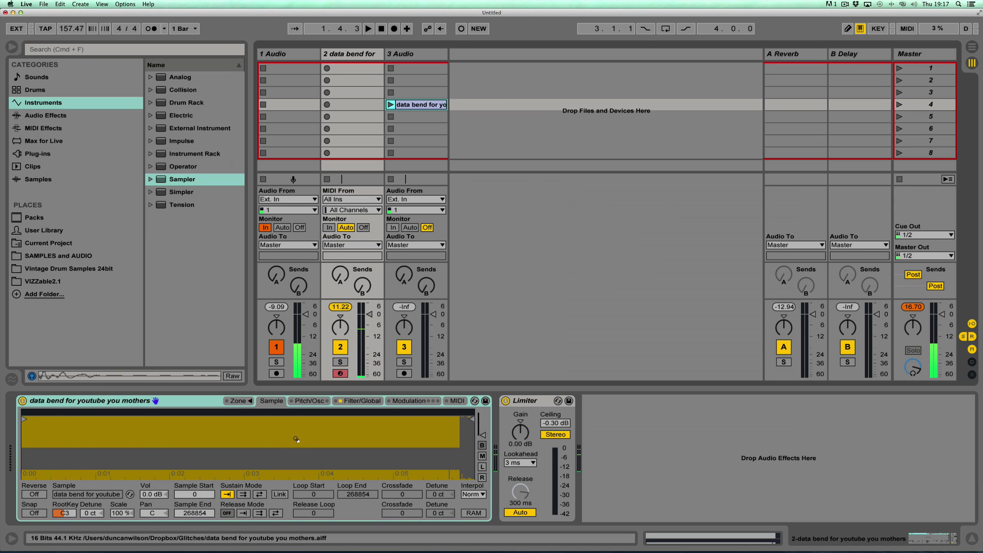
left_click(243, 494)
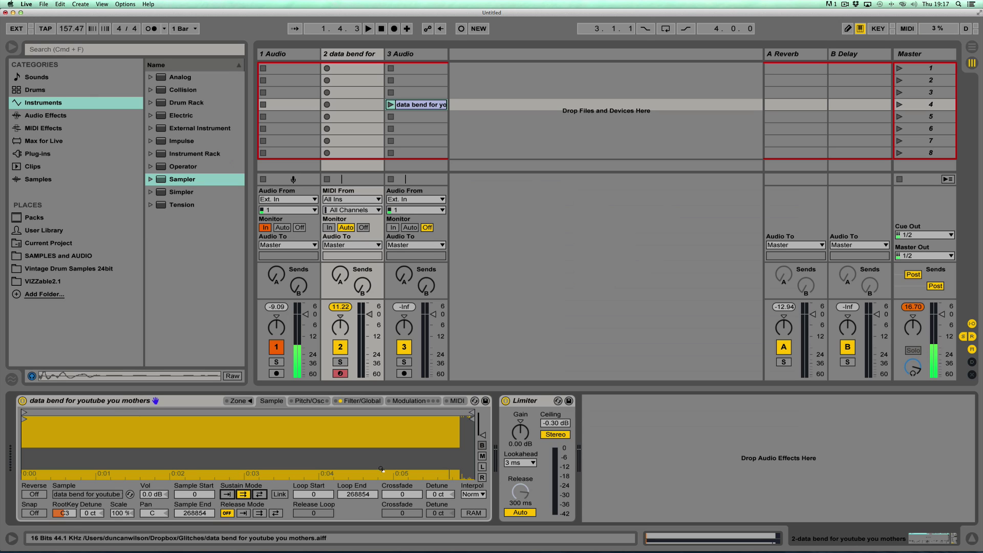
Narrow the loop to a tiny slice near the start, from 744 to 1432
left_click_drag(357, 494, 357, 527)
left_click_drag(313, 494, 314, 479)
left_click_drag(31, 472, 31, 481)
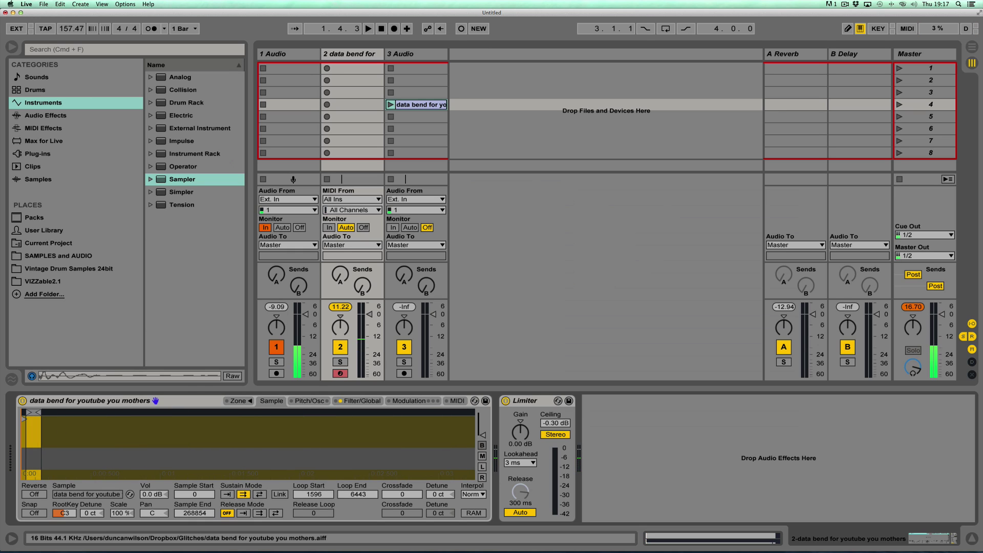
left_click_drag(358, 494, 401, 476)
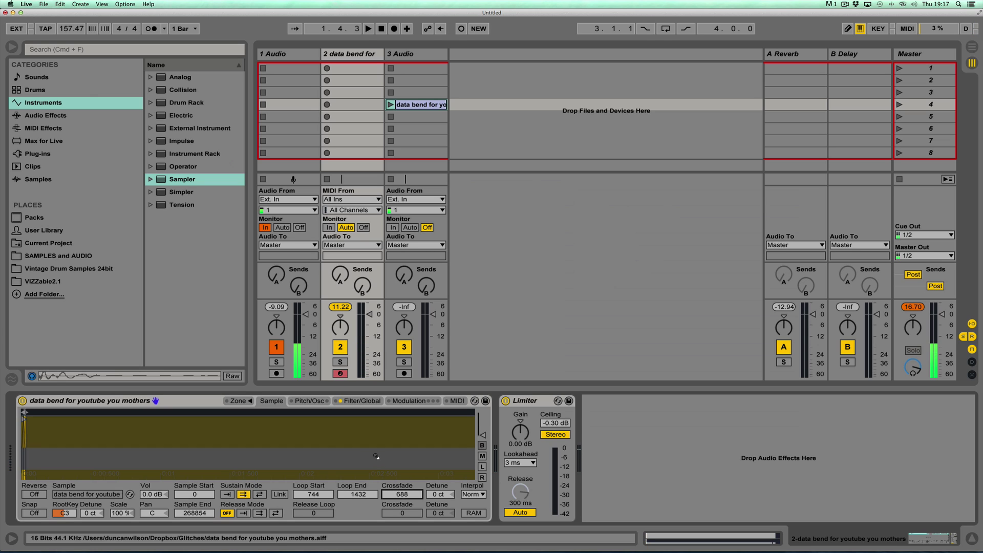
left_click_drag(189, 446, 107, 437)
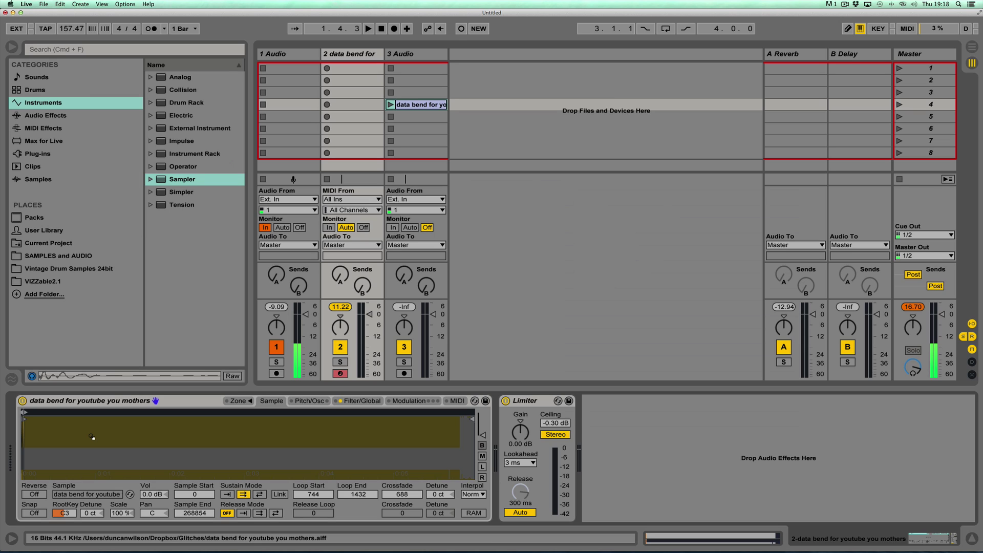
Enable LFO 2 as a sawtooth at 0.01 Hz, modulating Loop Start with amount 100
left_click(376, 400)
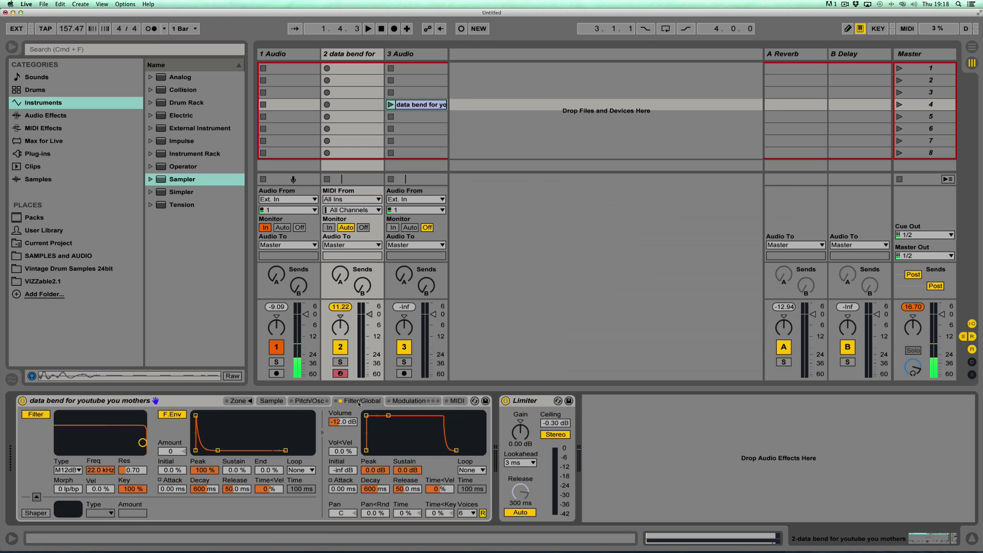
left_click(400, 401)
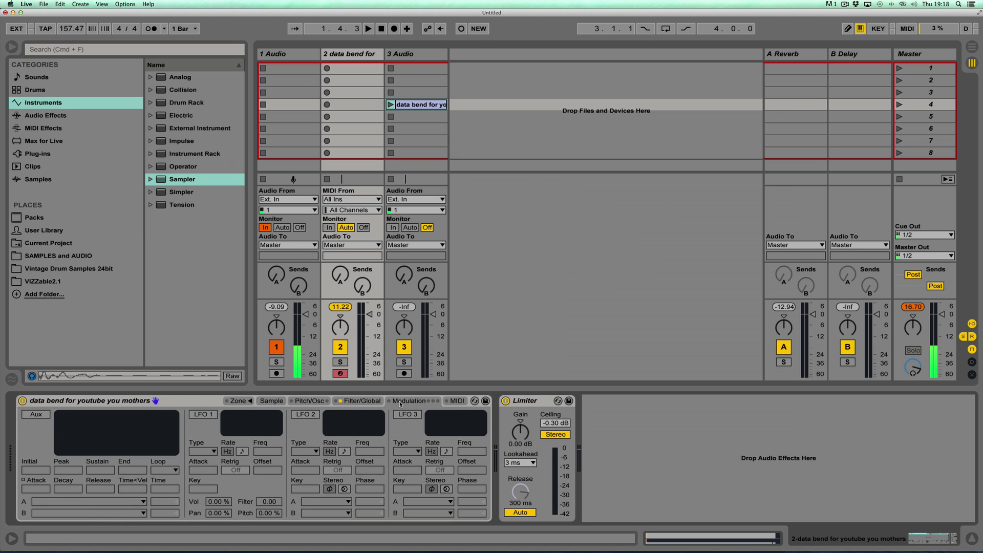
left_click(305, 414)
left_click(305, 451)
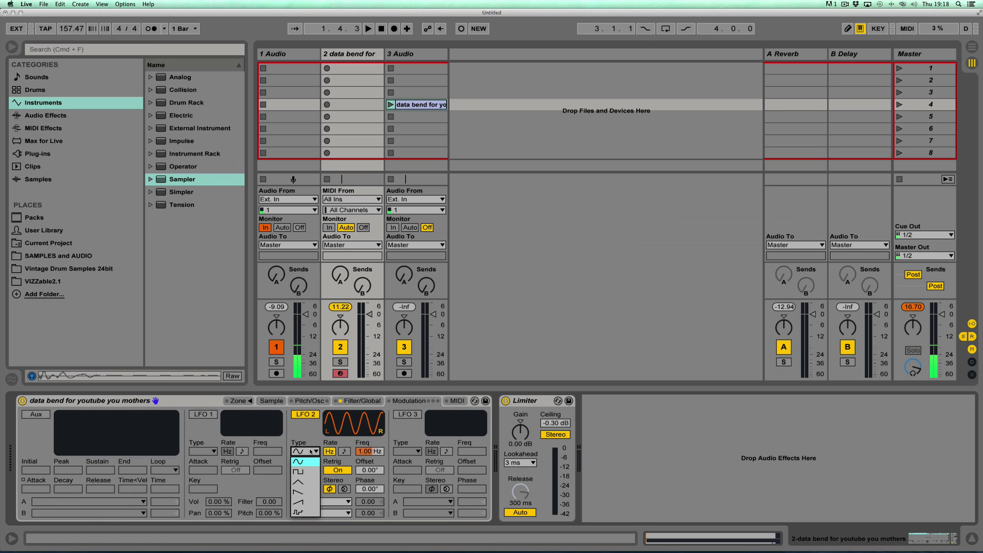
left_click(305, 502)
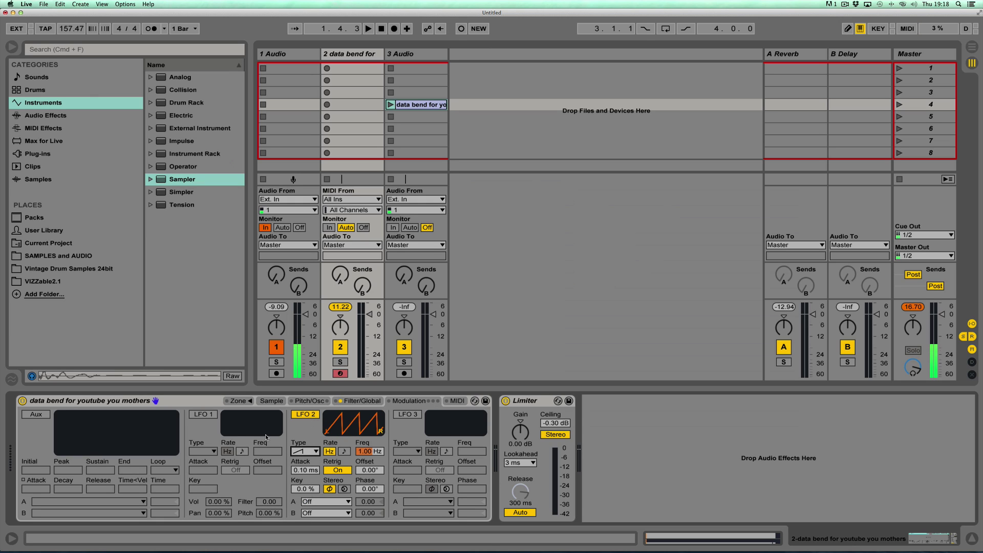
left_click(343, 502)
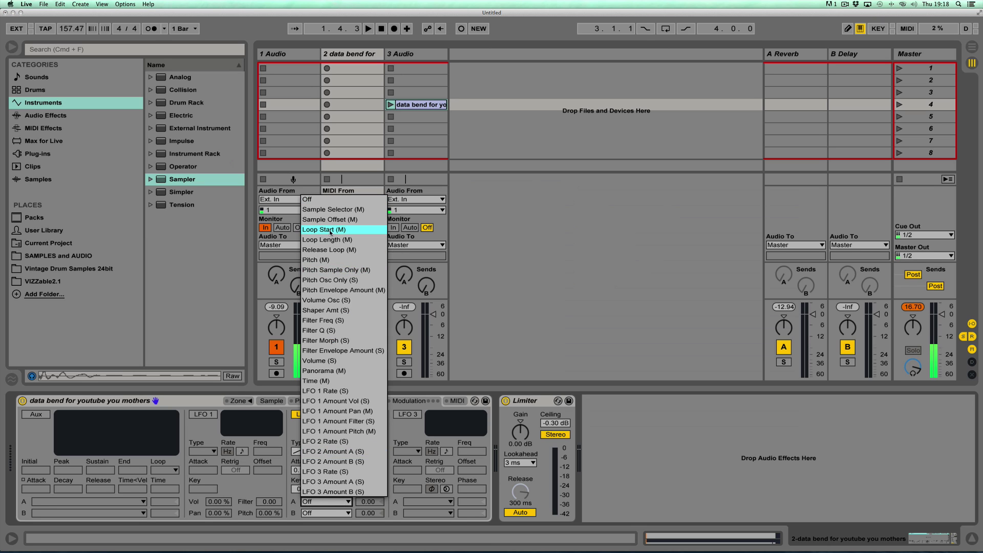
left_click(330, 230)
left_click_drag(368, 502, 361, 494)
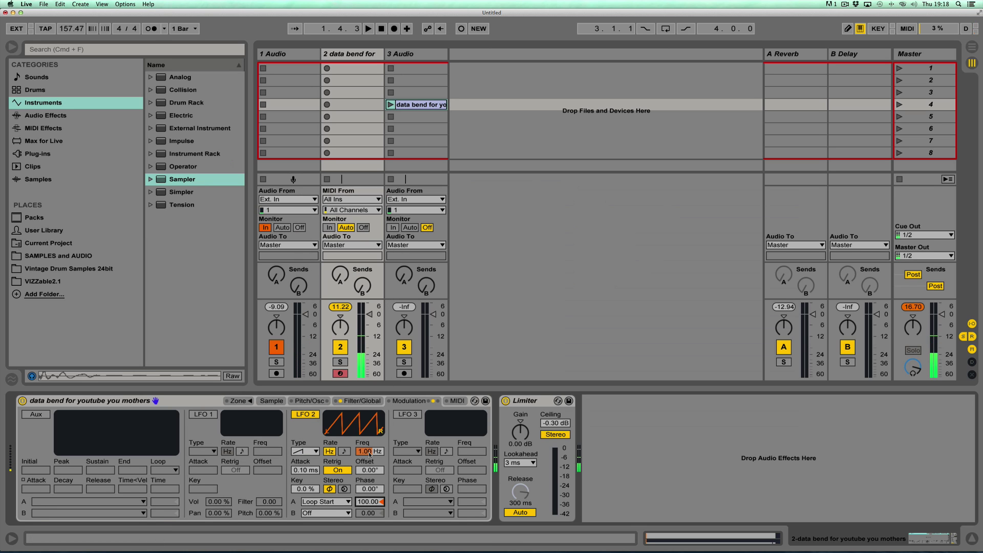
left_click_drag(369, 453, 370, 497)
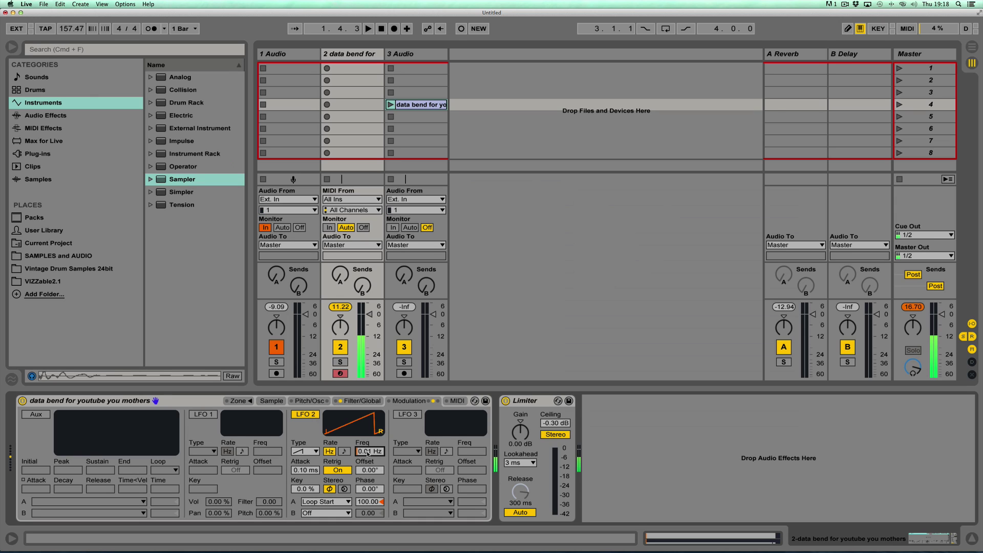
left_click(287, 402)
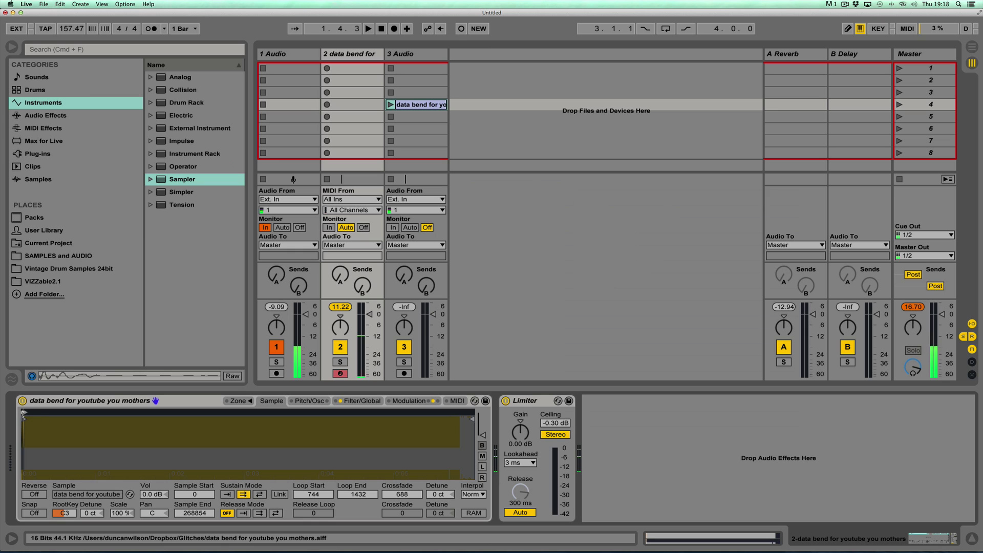
Set sample start to 257294 and shift the loop to 257909–258597
left_click_drag(25, 412, 444, 420)
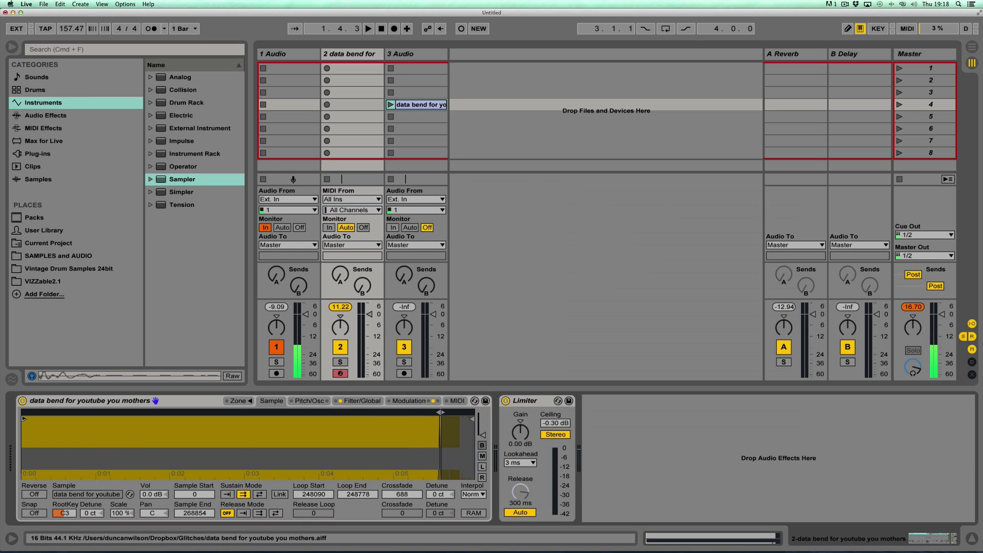
mouse_move(24, 418)
left_mouse_down()
mouse_move(439, 423)
mouse_move(440, 451)
mouse_move(358, 450)
mouse_move(363, 425)
left_mouse_up()
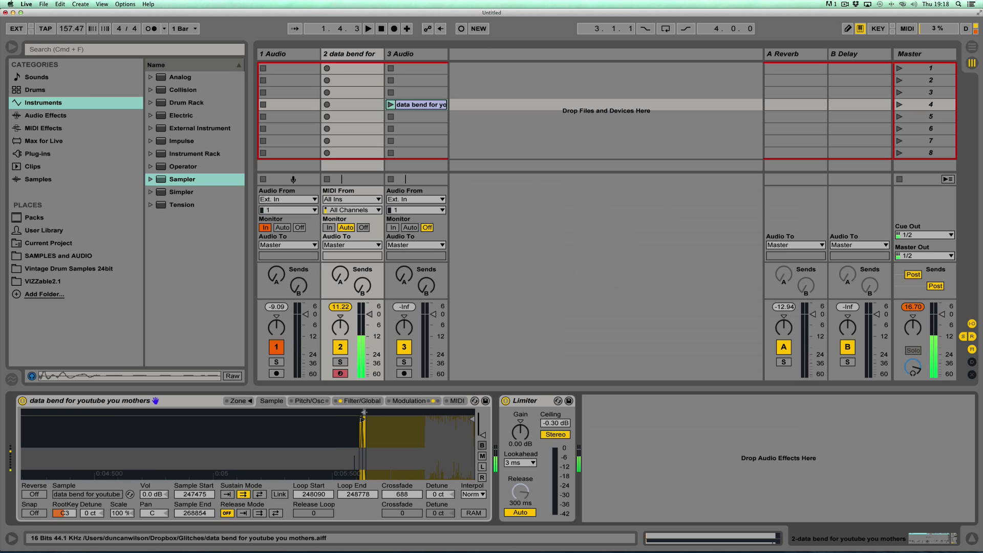
left_click_drag(363, 415, 412, 422)
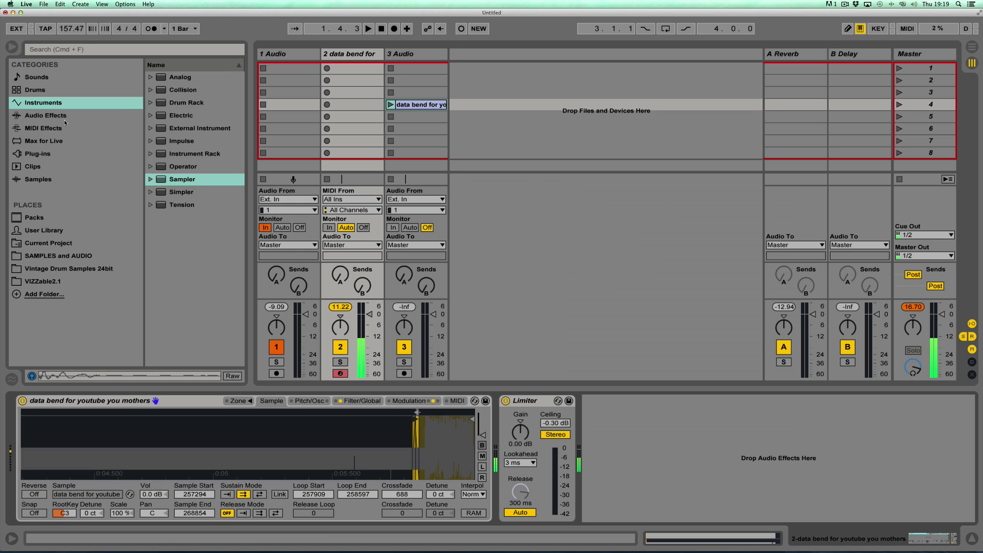
Insert a Spectrum analyser between the Sampler and Limiter and enlarge its display
left_click(22, 115)
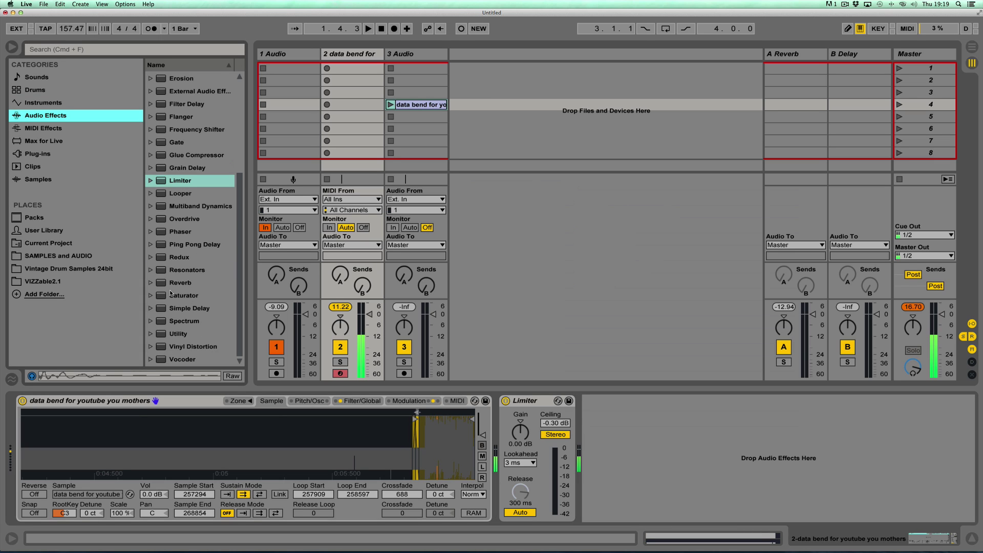
left_click_drag(165, 320, 504, 453)
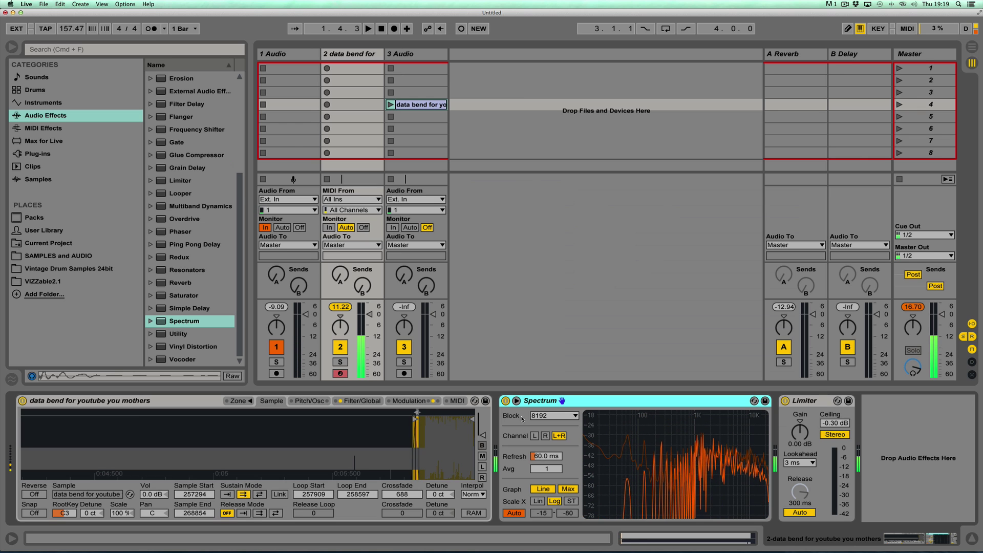
left_click(516, 400)
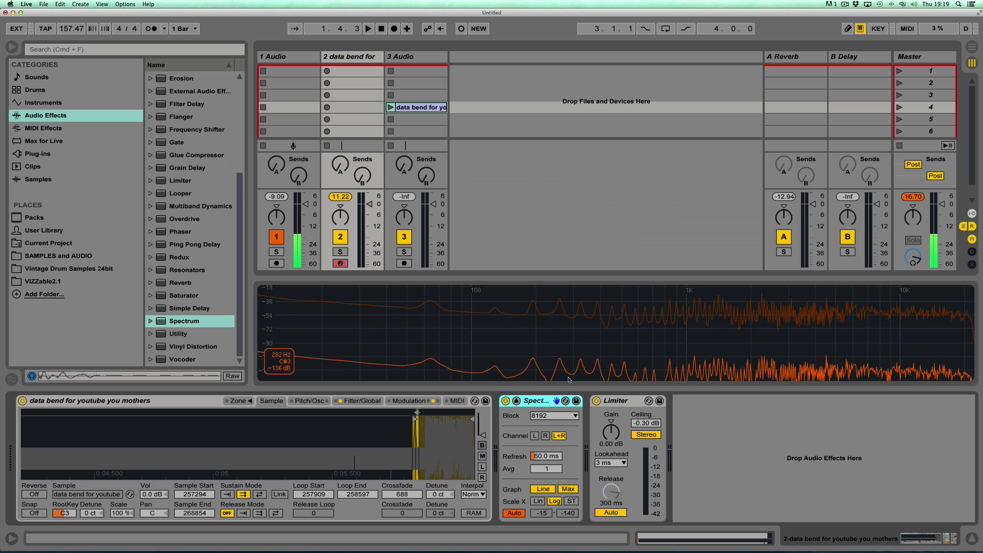
Turn off the Sampler's filter and add a Glue Compressor to the track
left_click(372, 401)
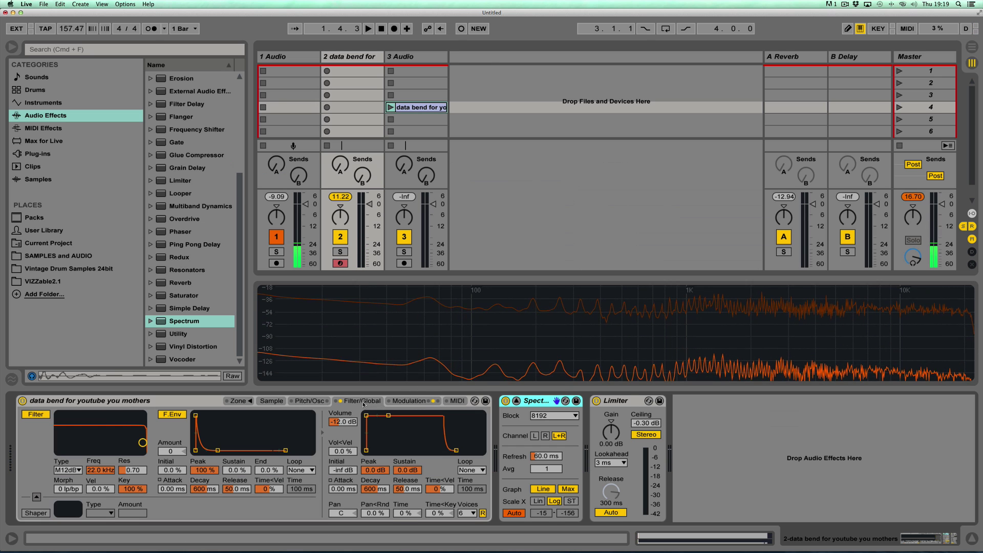
left_click(36, 414)
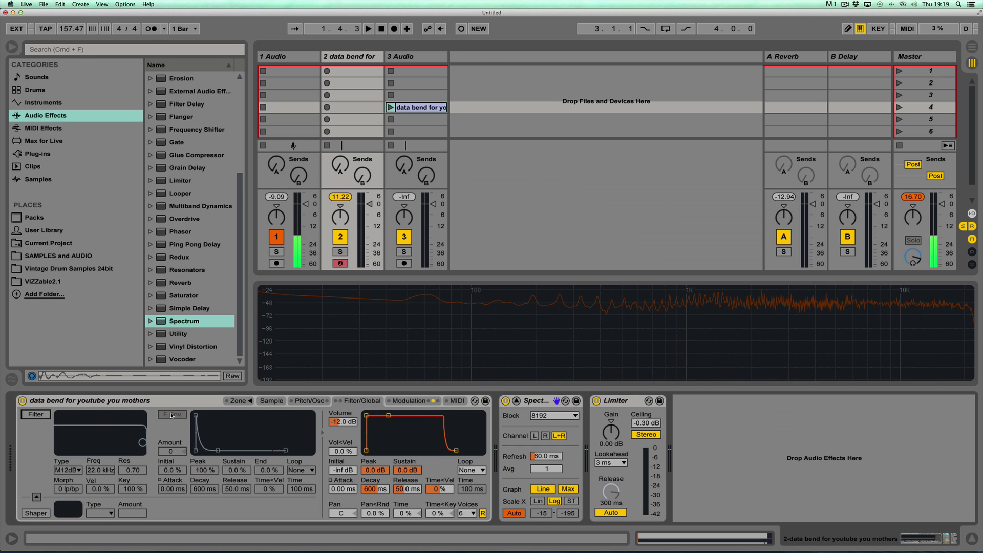
left_click(404, 401)
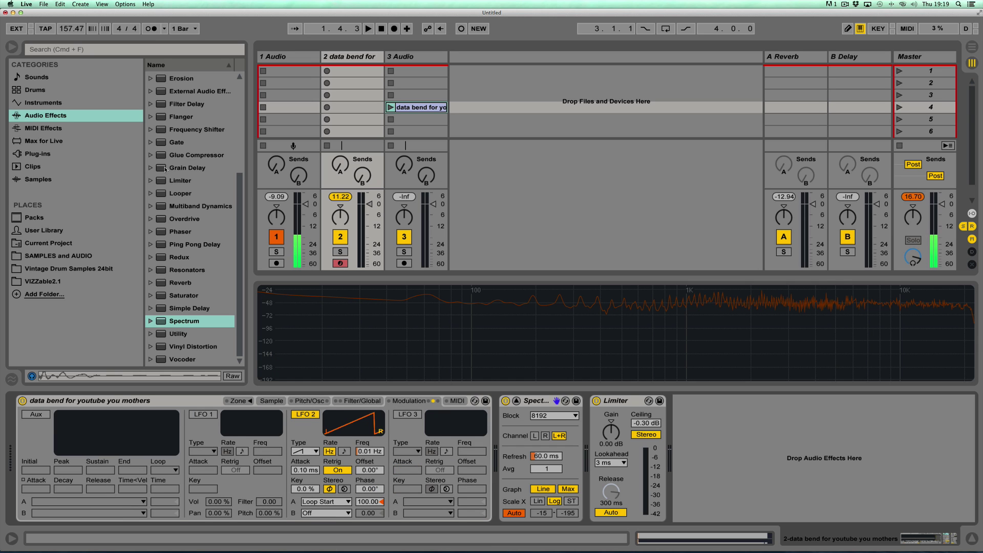
left_click_drag(197, 155, 586, 455)
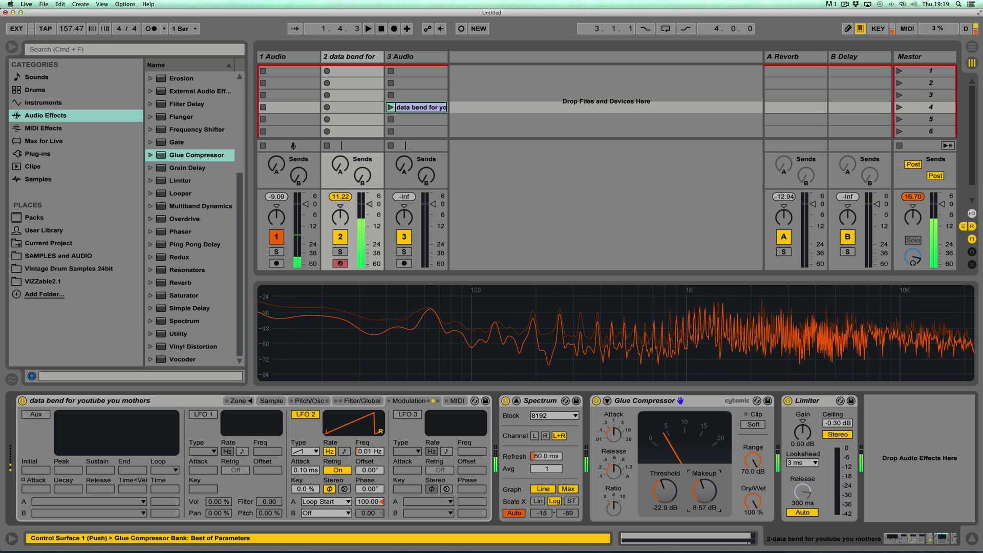
Re-enable the filter with lower cutoff and resonance, and speed LFO 2 to 0.13 Hz
left_click(364, 404)
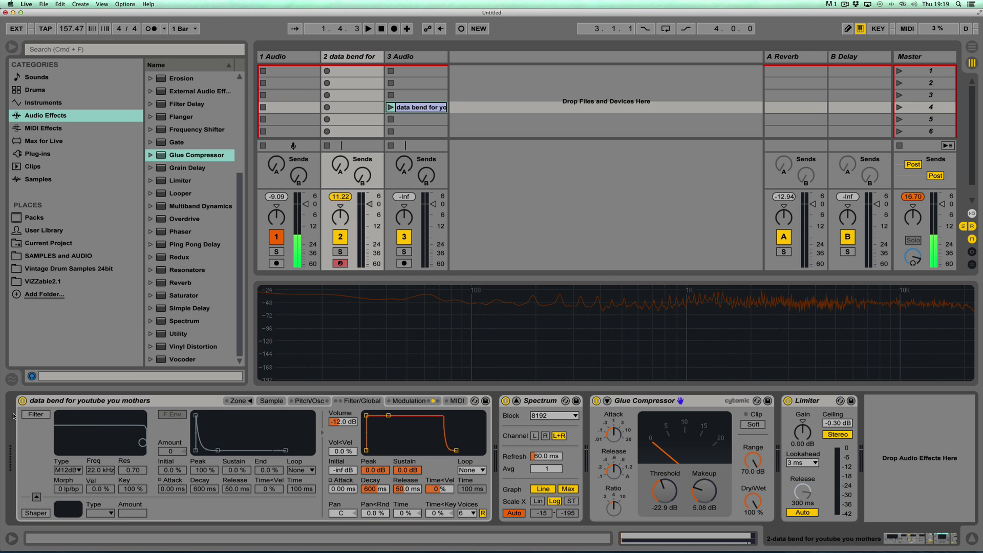
left_click(36, 415)
left_click_drag(142, 443, 109, 451)
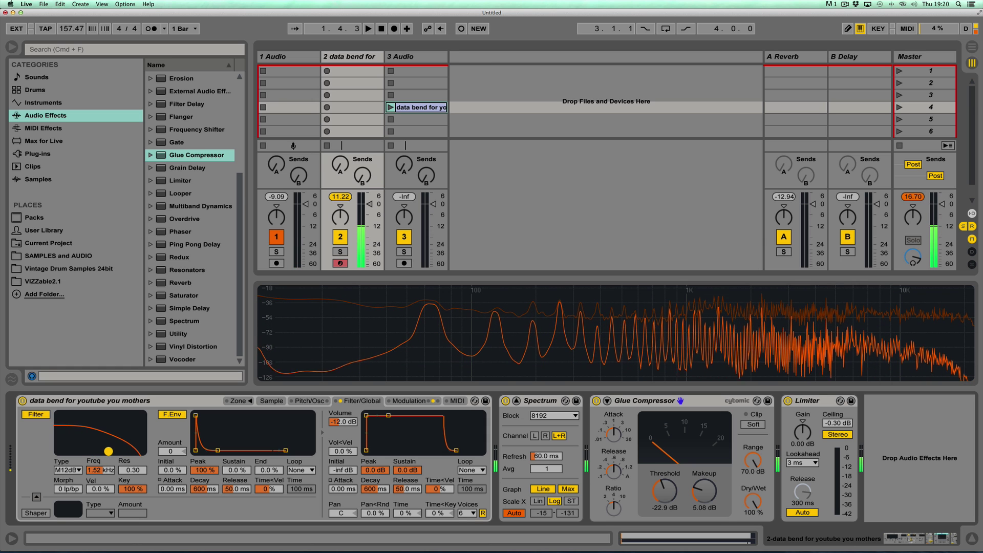
left_click(400, 401)
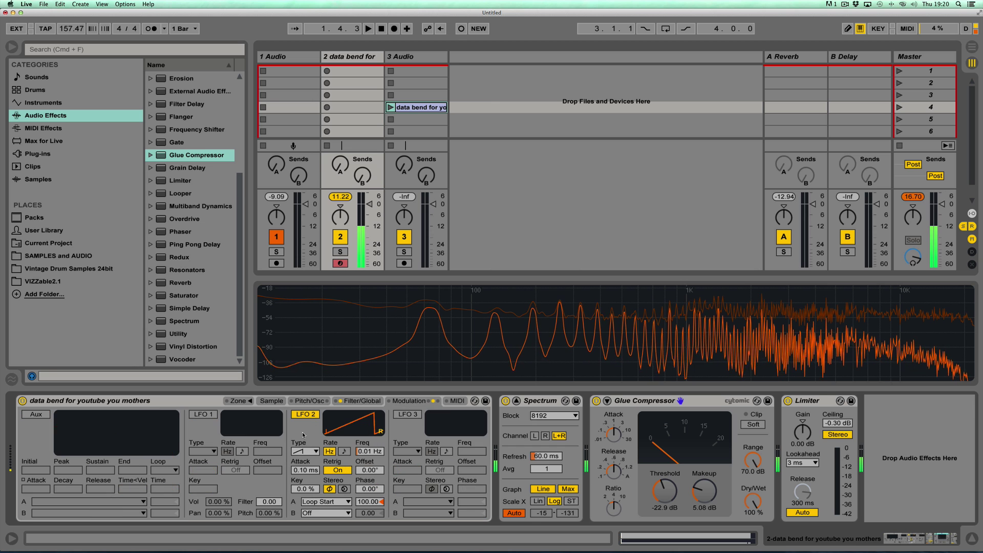
left_click_drag(362, 452, 362, 436)
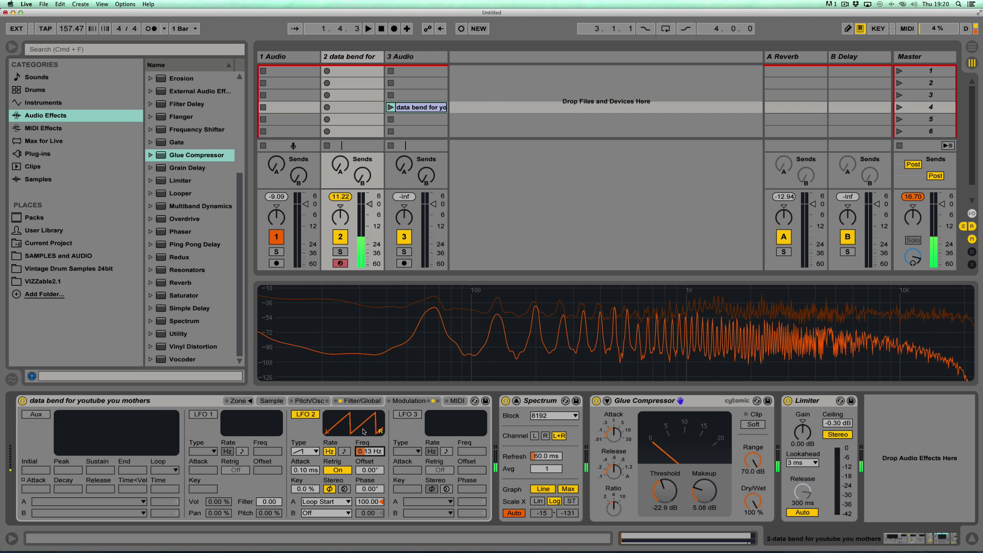
left_click(362, 400)
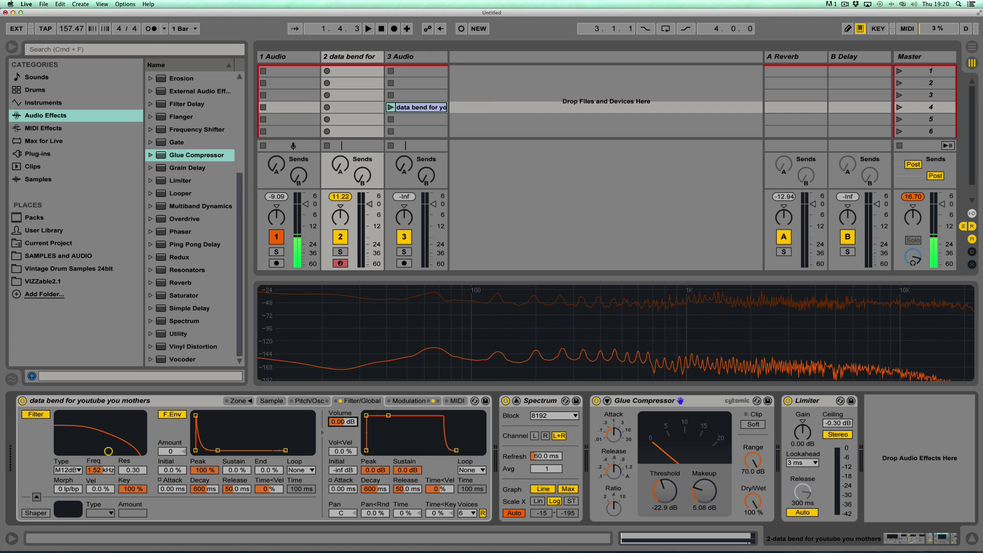
left_click(403, 398)
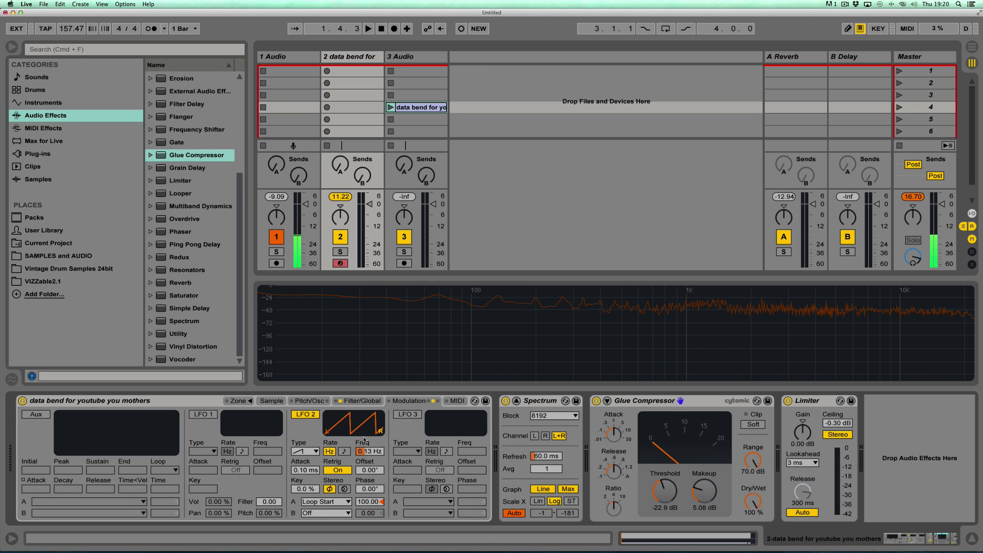
Switch LFO 2's waveform to a triangle
left_click(305, 451)
left_click(306, 482)
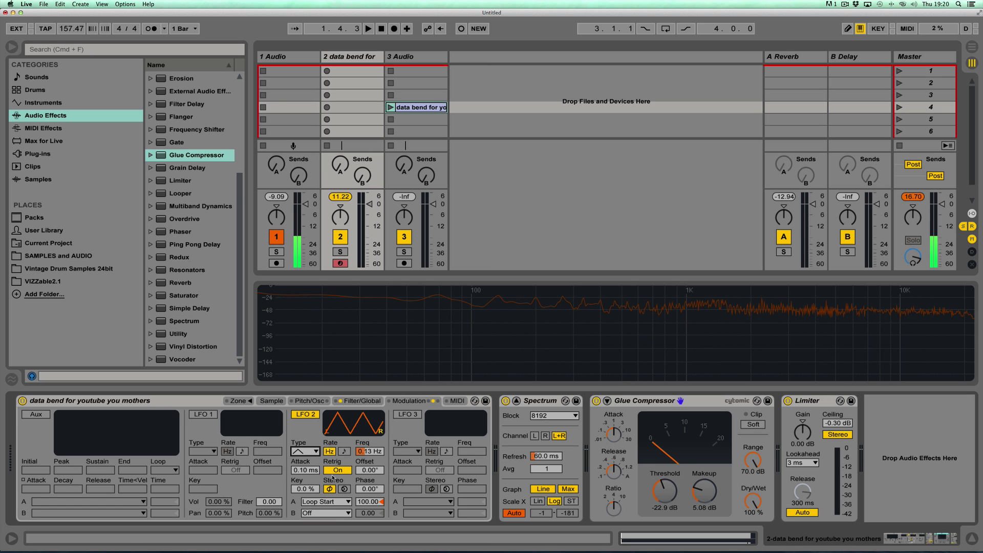
mouse_move(369, 451)
left_mouse_down()
mouse_move(369, 440)
mouse_move(368, 452)
left_mouse_up()
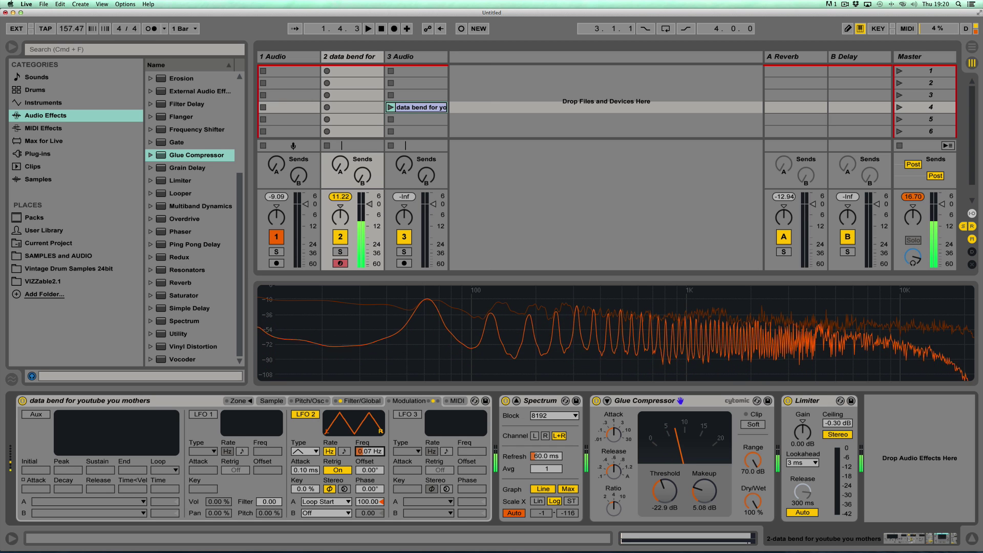
Move sample start to 242503 with loop 242982–243279, and slow LFO 2 to 0.02 Hz
left_click(271, 401)
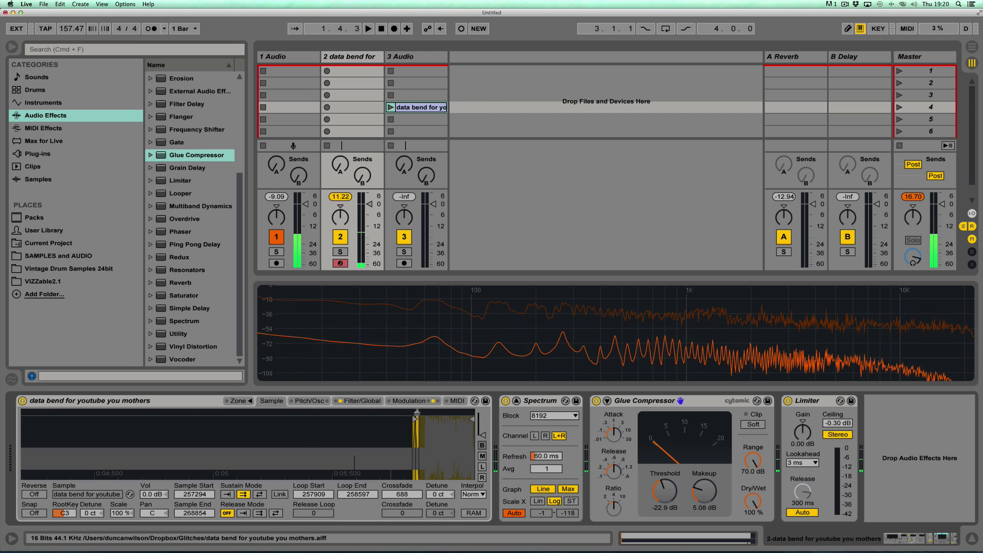
left_click_drag(415, 418, 335, 422)
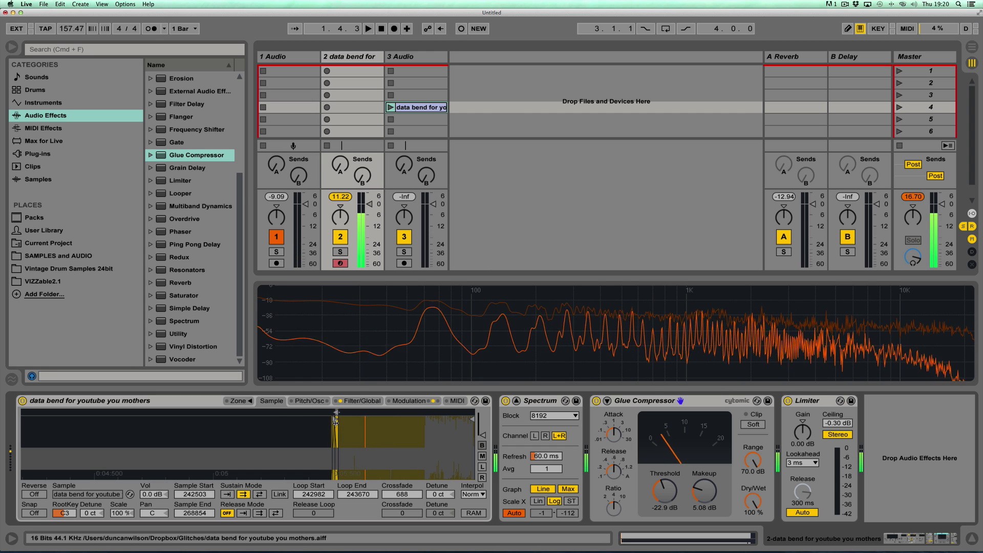
left_click(400, 402)
left_click_drag(369, 451, 369, 460)
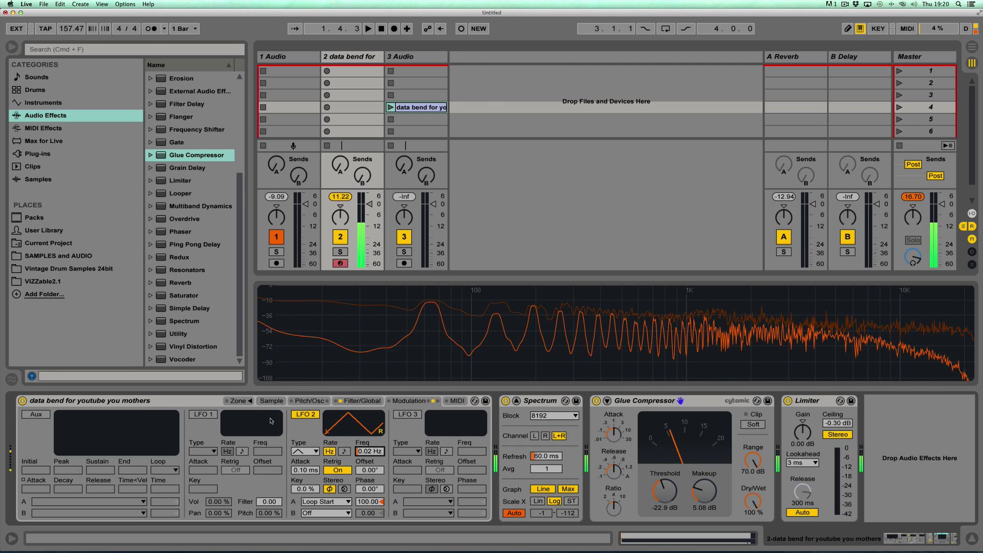
left_click(271, 400)
Nudge the loop end, then open the filter cutoff to 22.0 kHz and switch the filter off
mouse_move(357, 494)
left_mouse_down()
mouse_move(359, 506)
mouse_move(360, 489)
left_mouse_up()
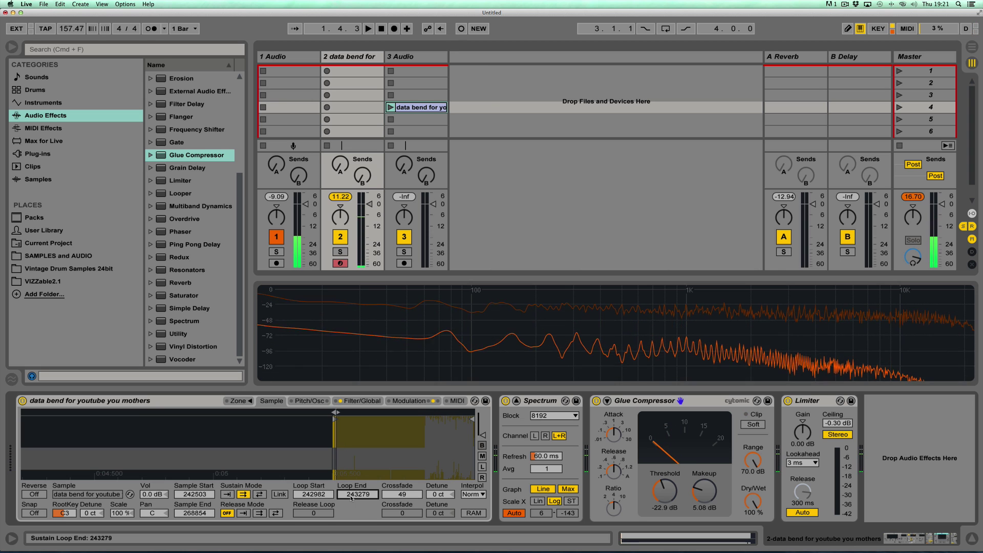
left_click(362, 400)
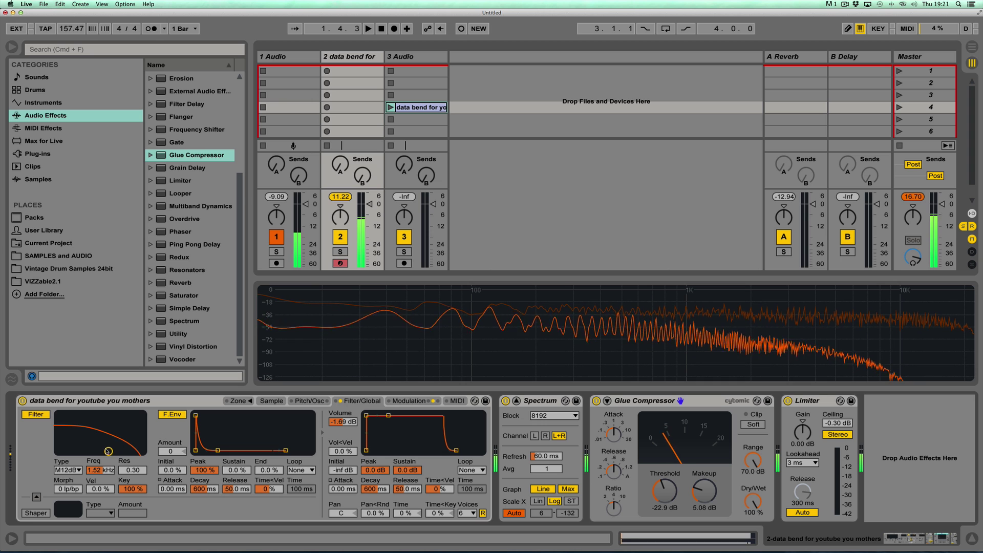
left_click_drag(140, 451, 143, 451)
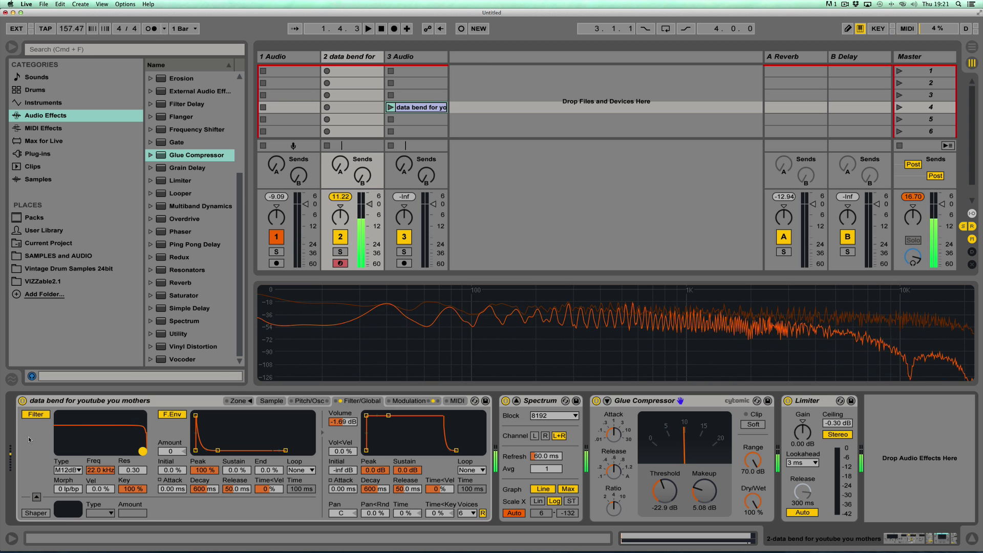
left_click(33, 414)
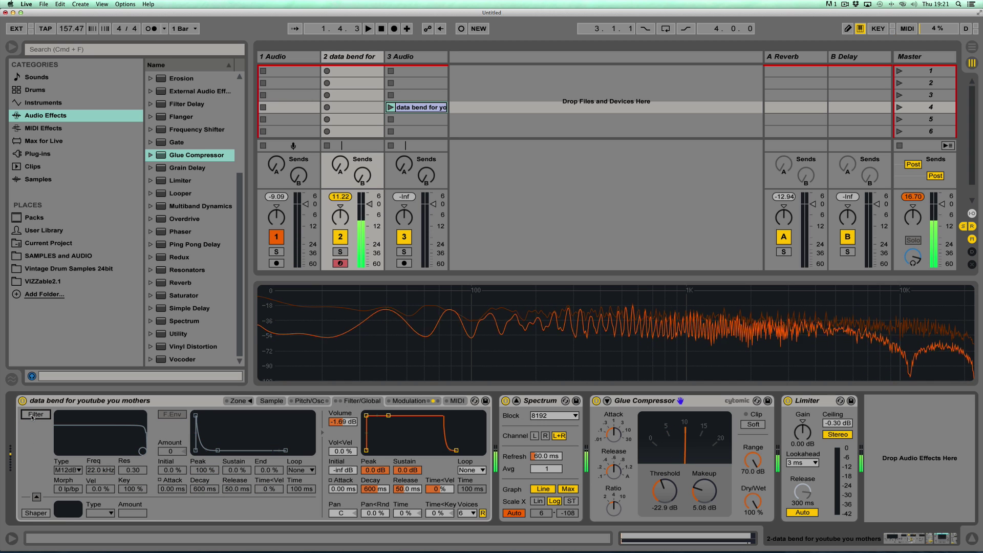
Move the sample start to 258910 and set the loop end to 259686
left_click(308, 400)
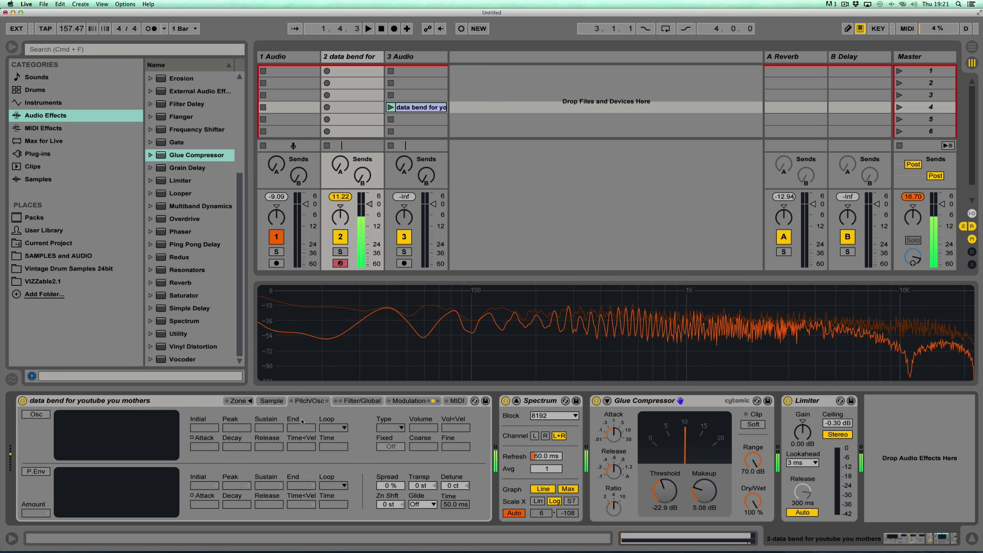
left_click(265, 400)
left_click_drag(357, 494, 358, 478)
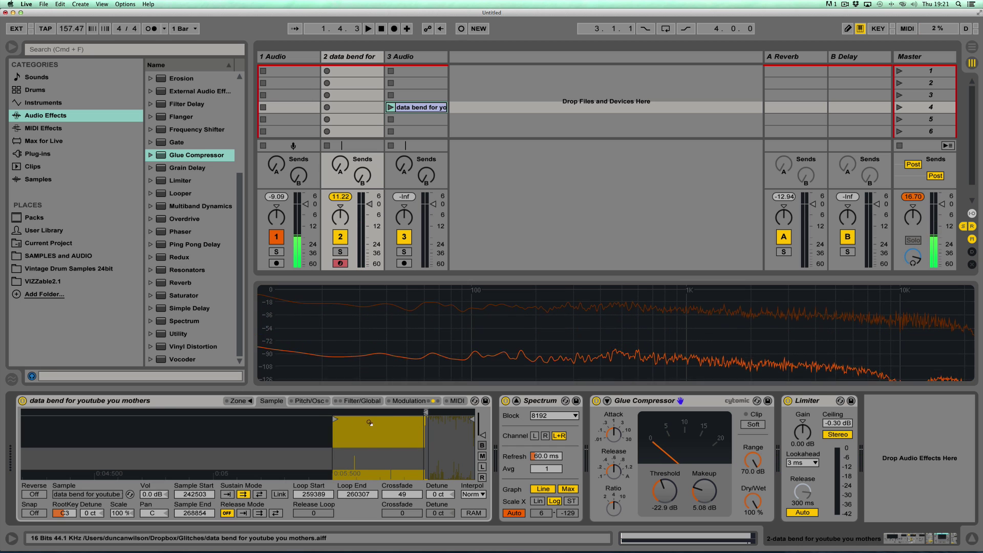
left_click_drag(335, 419, 424, 426)
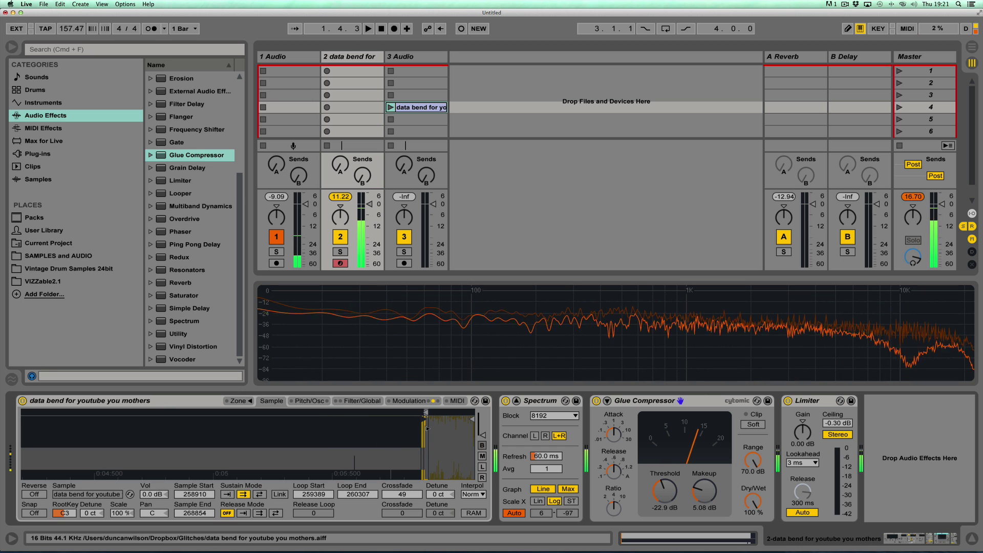
left_click_drag(358, 494, 357, 499)
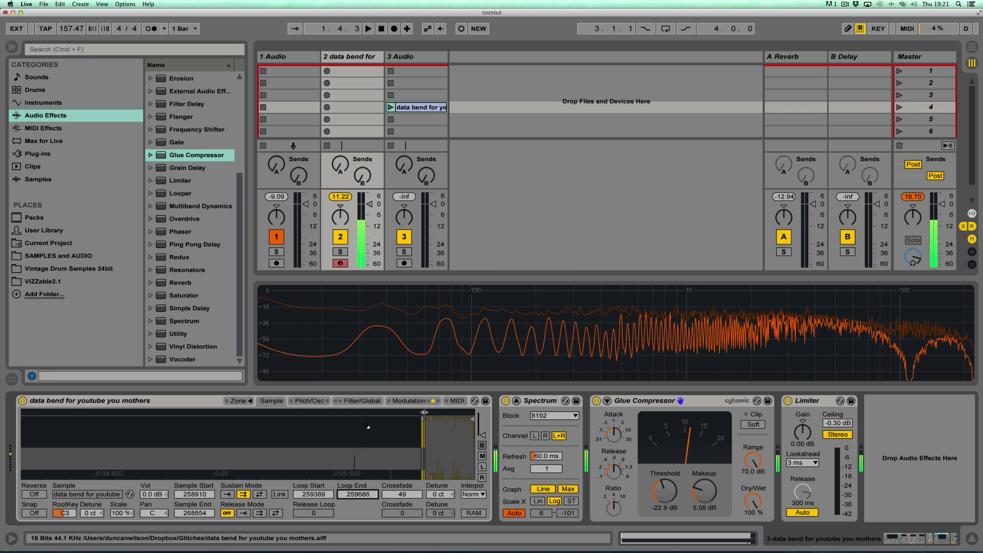
Speed LFO 2 up to 0.03 Hz and lower the filter cutoff to 3.01 kHz
left_click(404, 400)
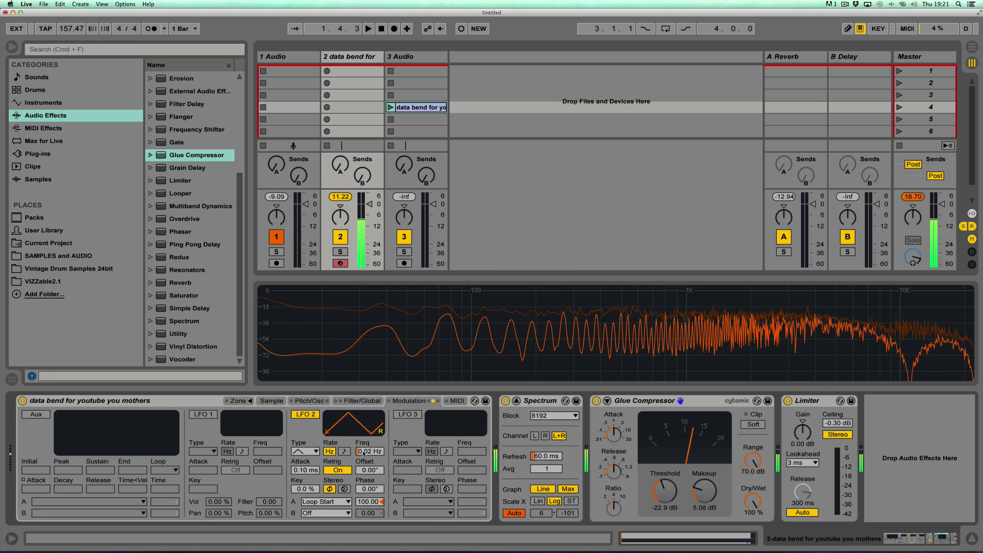
mouse_move(364, 453)
left_mouse_down()
mouse_move(363, 436)
mouse_move(364, 449)
left_mouse_up()
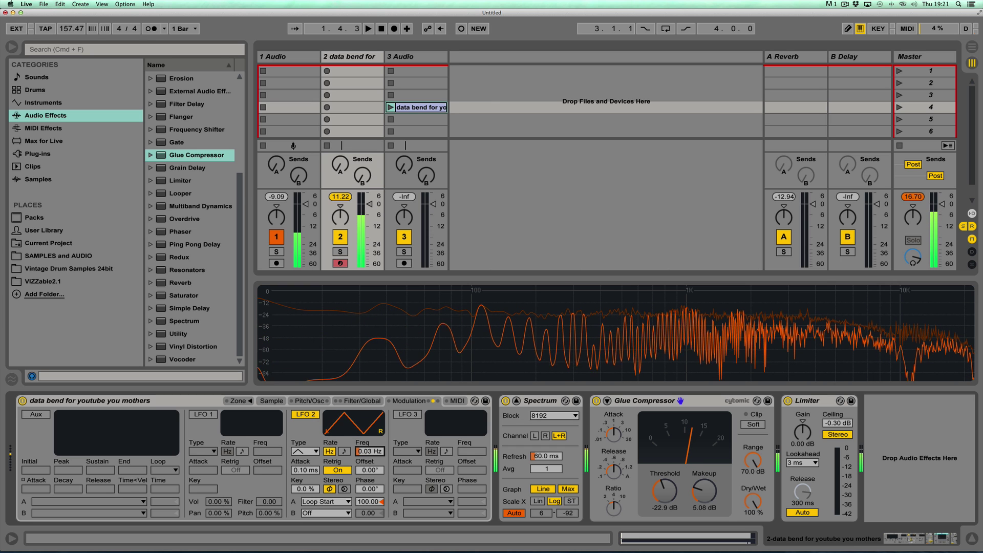
left_click(348, 404)
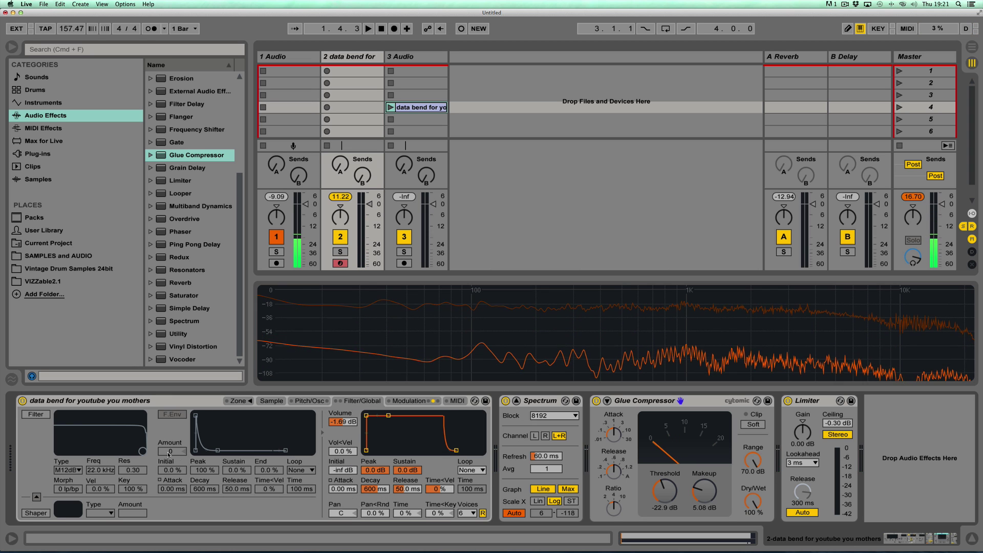
left_click_drag(136, 453, 117, 451)
Enable LFO 1 as a 0.85 Hz sine modulating the filter by 24
left_click(404, 401)
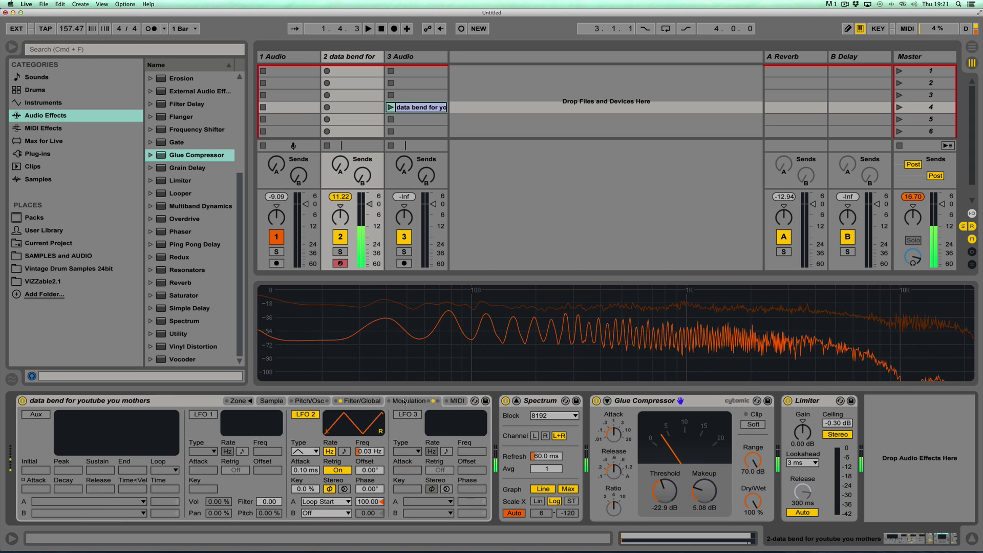
left_click(199, 414)
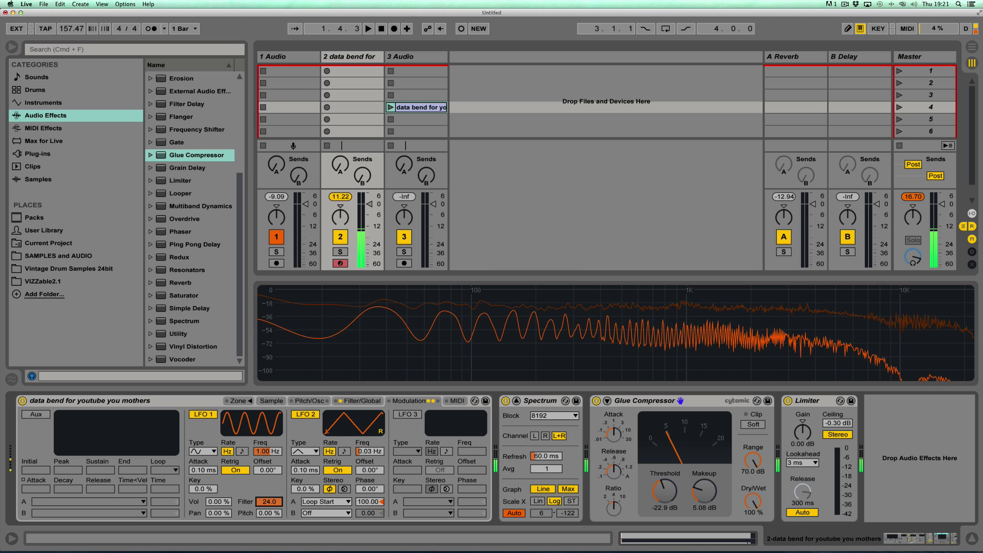
left_click_drag(266, 454, 266, 460)
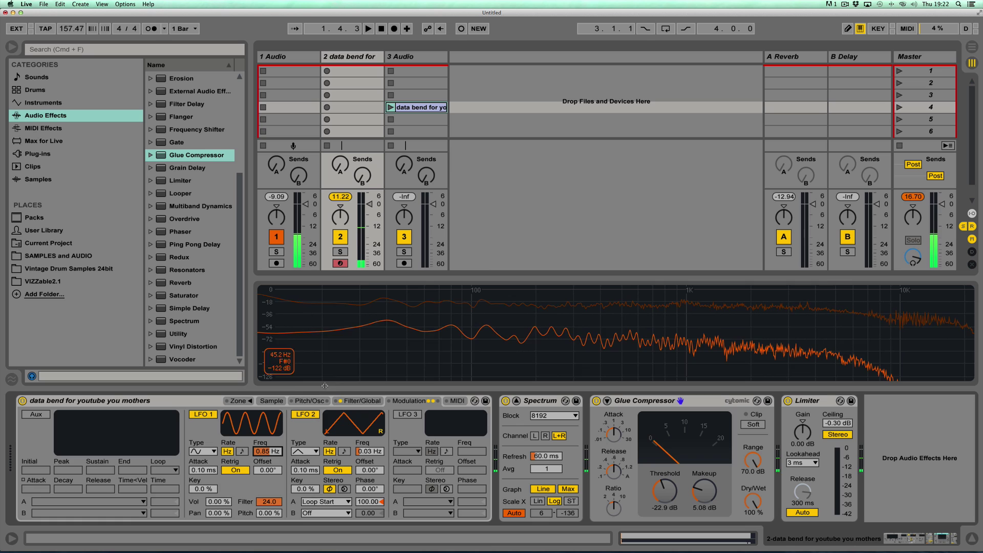
left_click(27, 415)
Turn on the FM oscillator at 0.0 dB volume with a 95.9 ms envelope attack
left_click(27, 415)
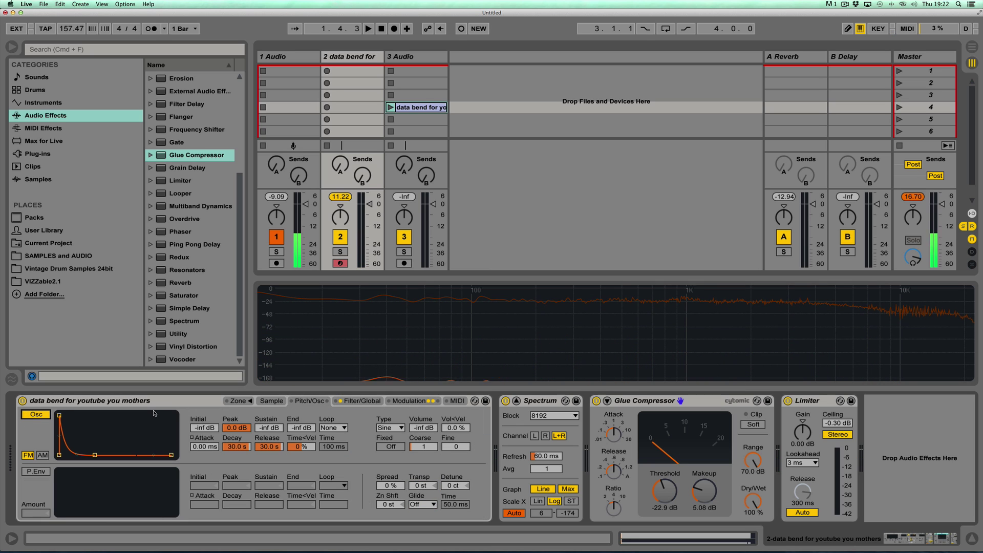
left_click_drag(60, 416, 97, 415)
left_click_drag(423, 428, 424, 389)
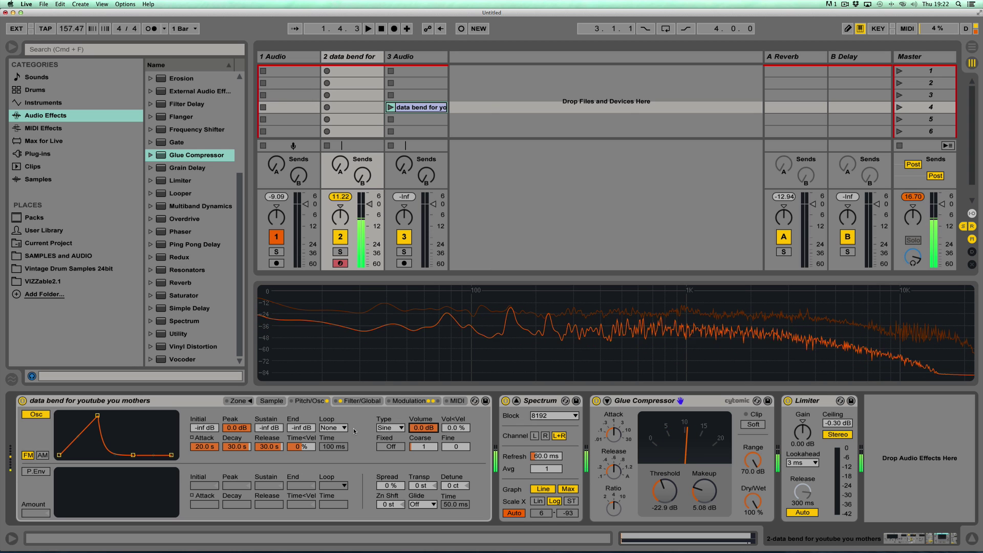
left_click_drag(204, 447, 204, 507)
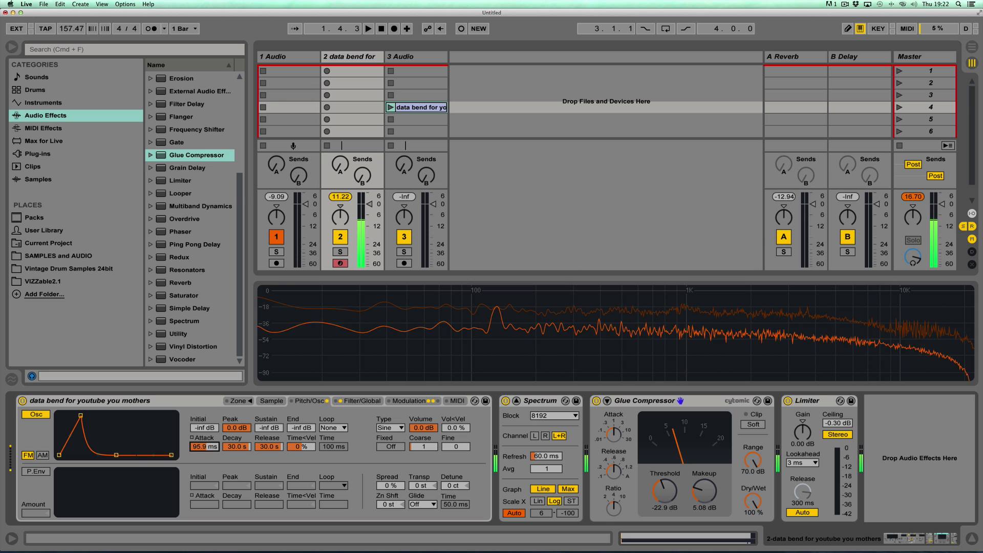
left_click_drag(230, 447, 204, 507)
left_click(409, 400)
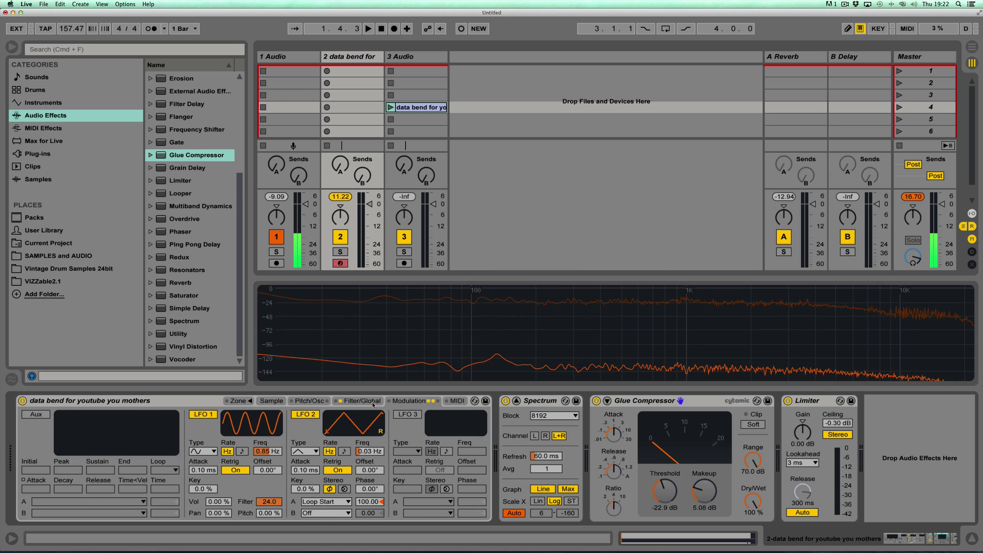
left_click(363, 401)
Show the Sampler's waveform with the short loop near the file's end
left_click(277, 404)
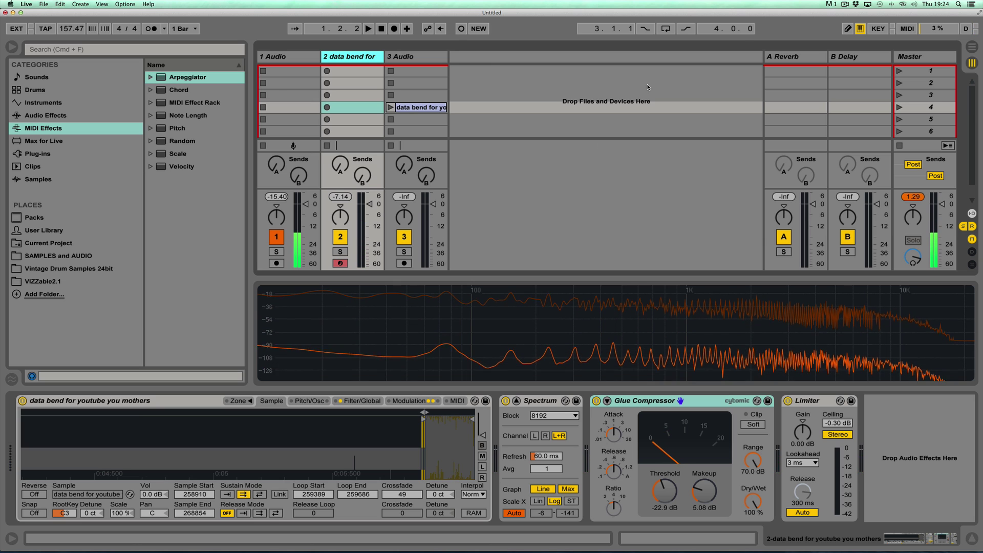
left_click(844, 5)
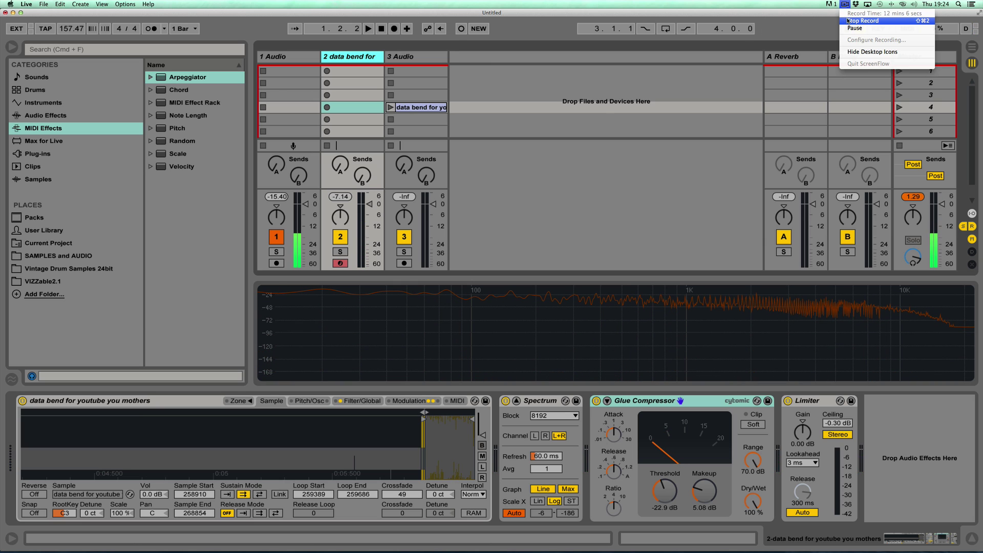